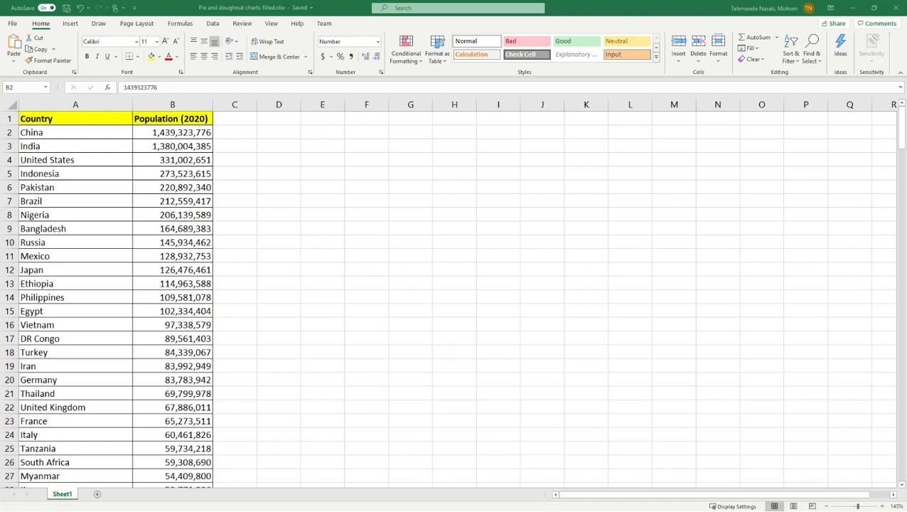
Step: Enter the header "World share (%)" in cell C1 and fit column C's width to it
left_click(241, 118)
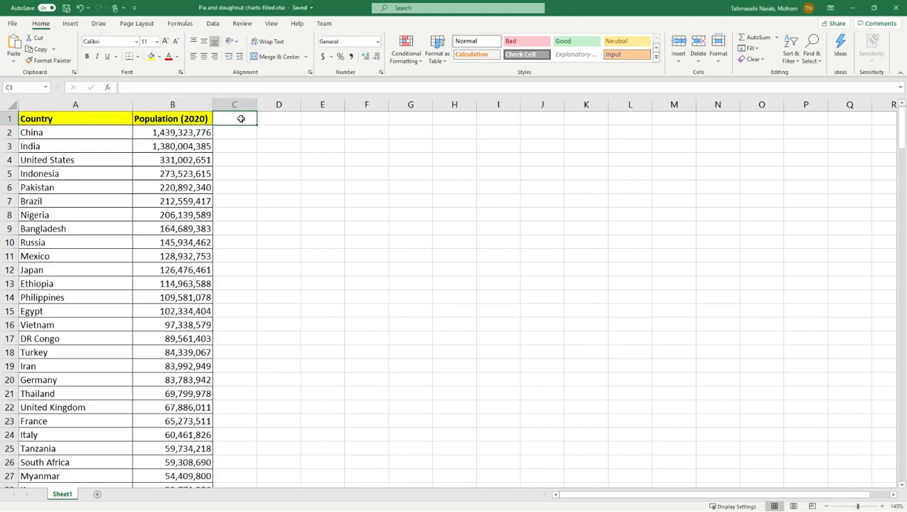
type("Wo")
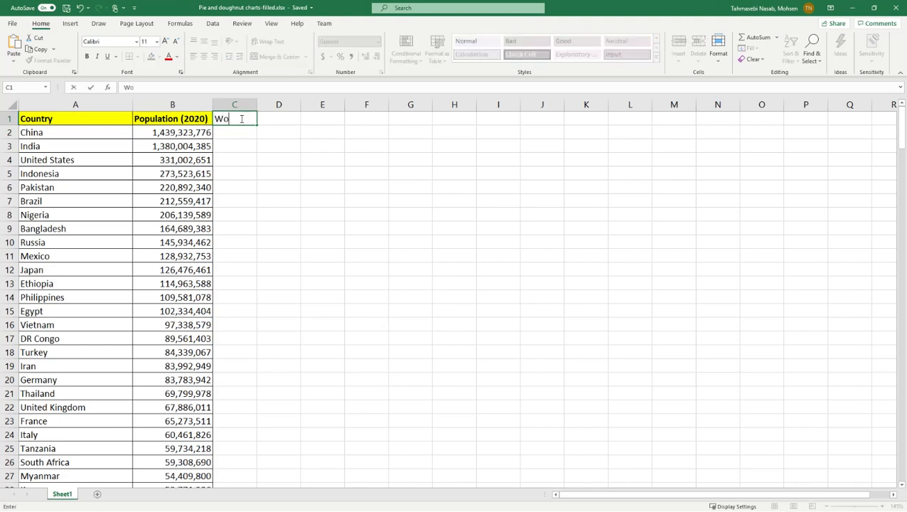
type("rld share (%)")
key("Return")
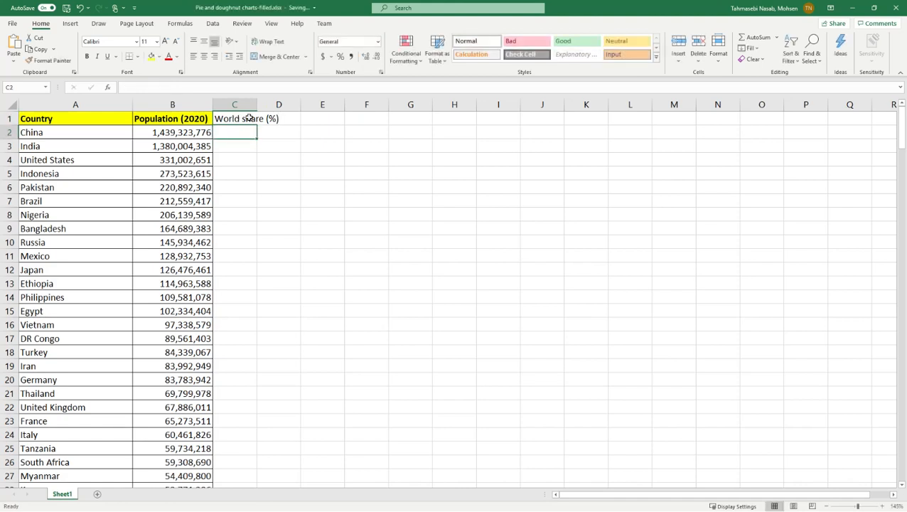
double_click(257, 104)
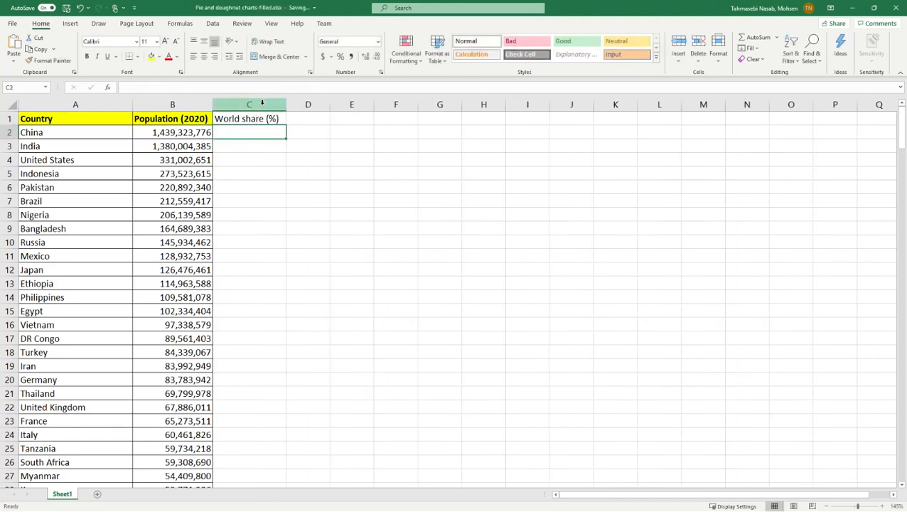
Step: Enter the header "Total Population" in cell F1 and fit column F's width to it
left_click(406, 118)
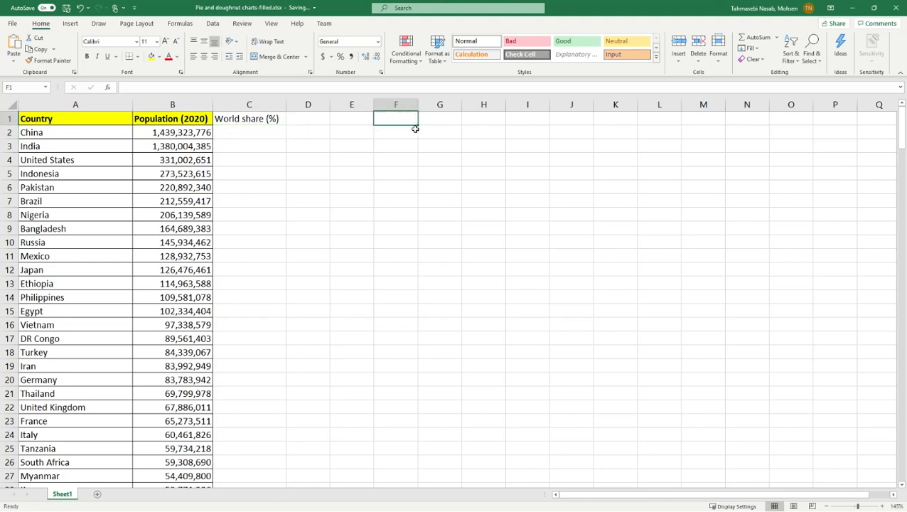
type("Total ")
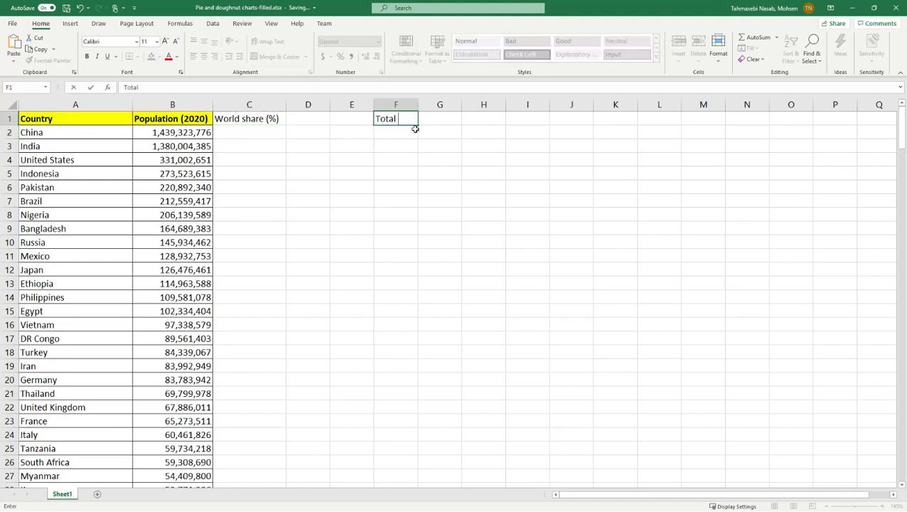
type("Population")
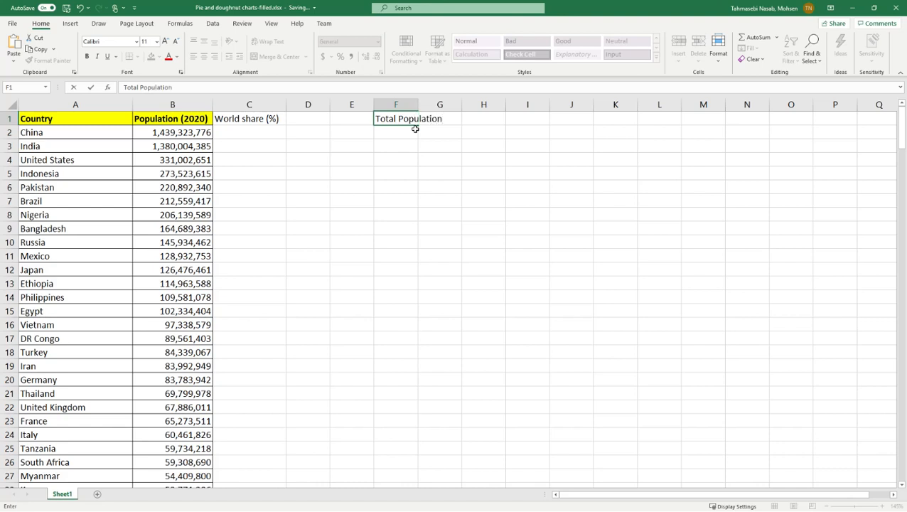
key("Return")
double_click(418, 105)
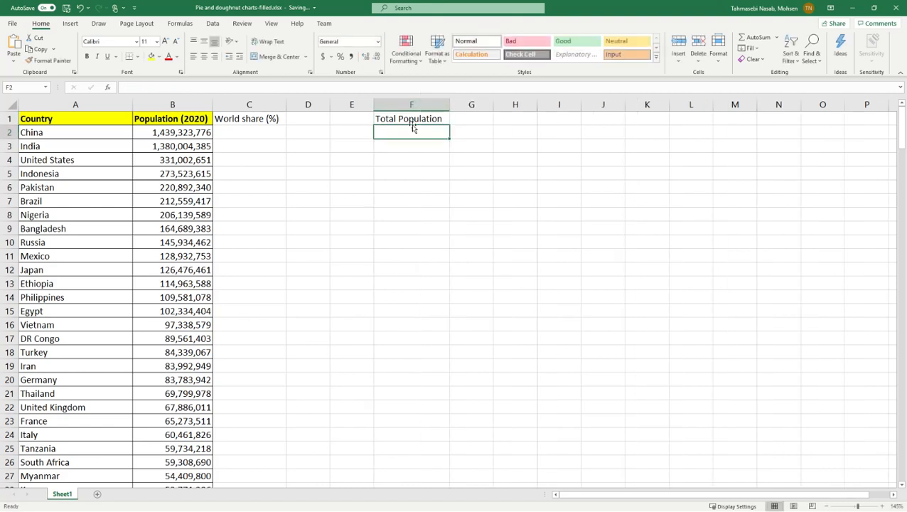
Step: Sum all country populations in cell F2 with the formula =SUM(B2:B236)
type("=")
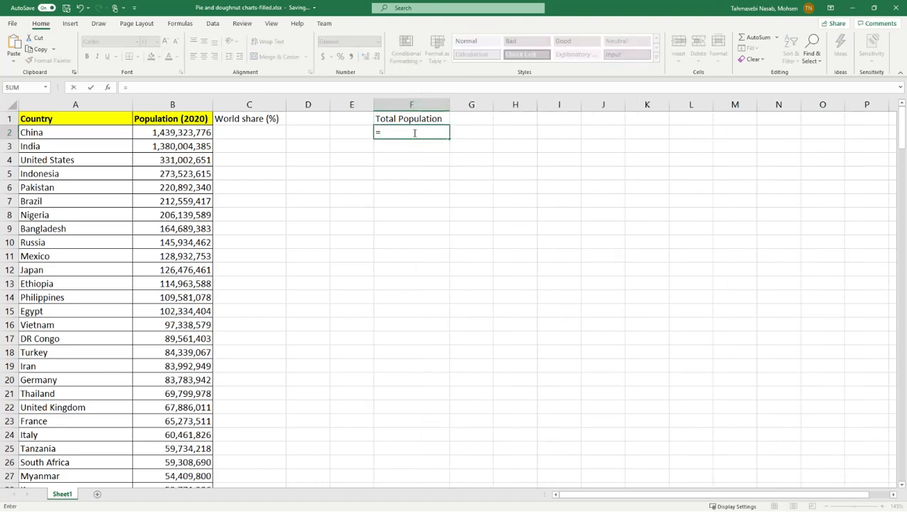
type("sum")
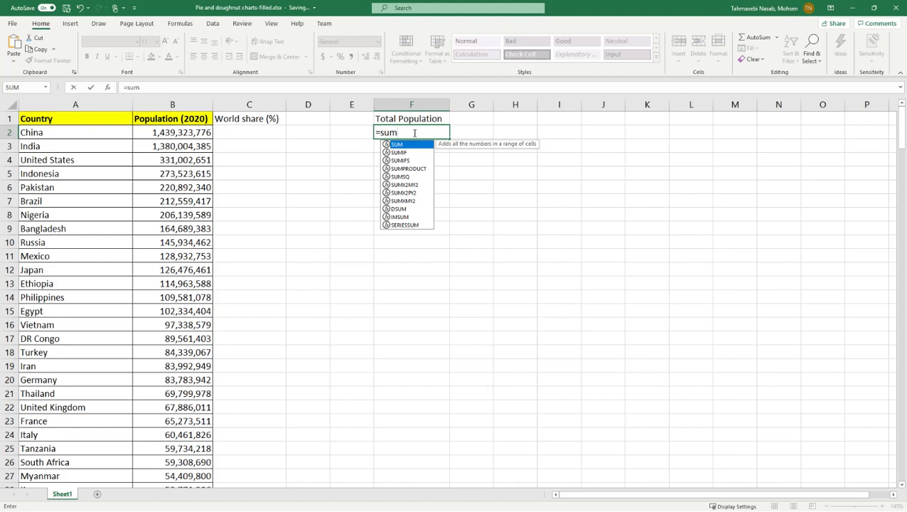
type("(")
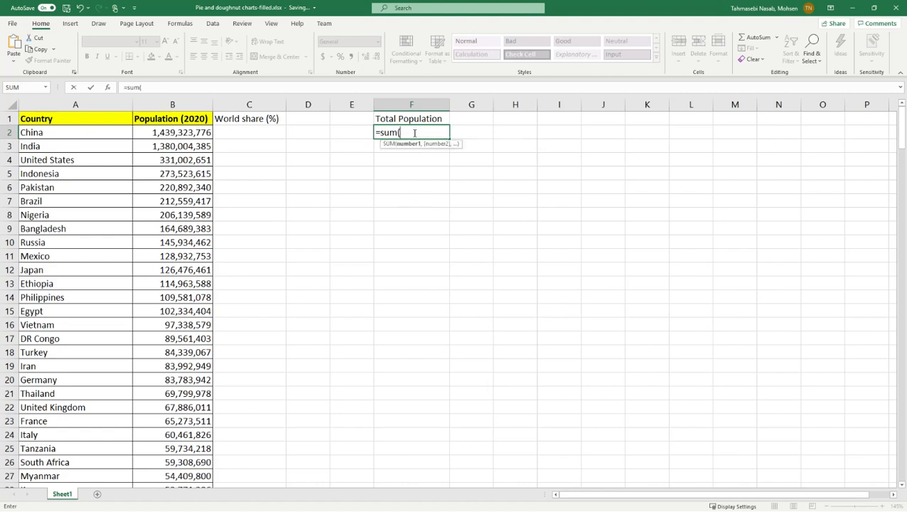
left_click(192, 134)
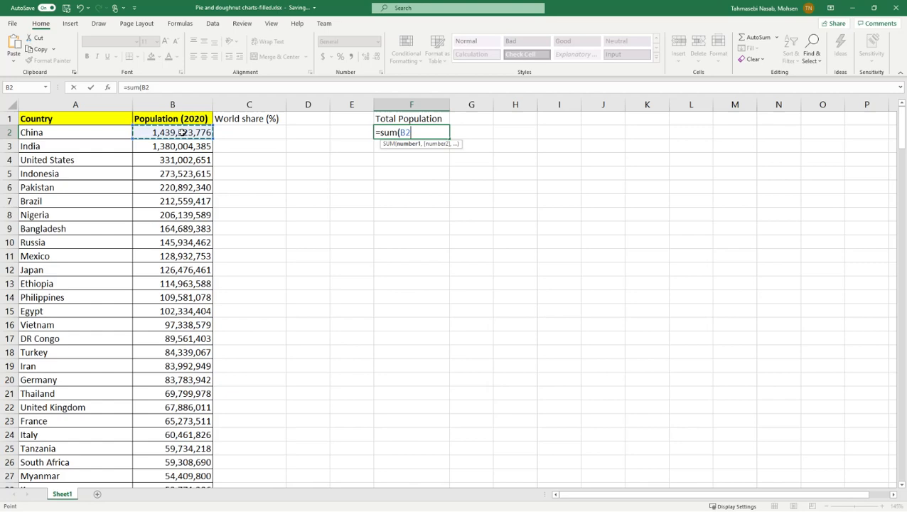
key("ctrl+shift+Down")
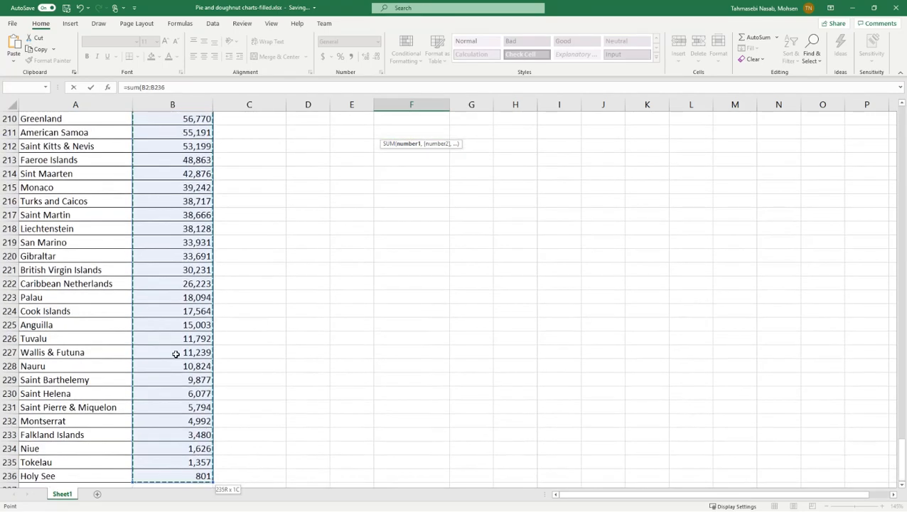
key("Return")
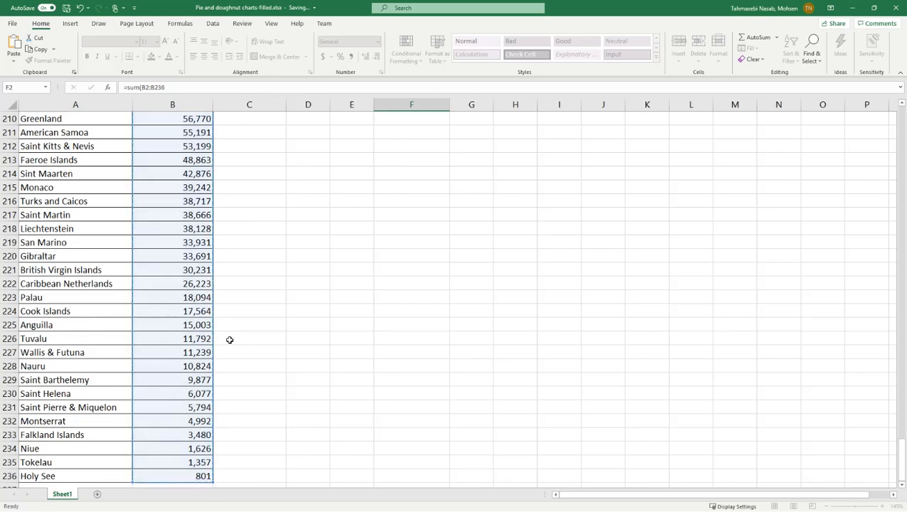
left_click(431, 133)
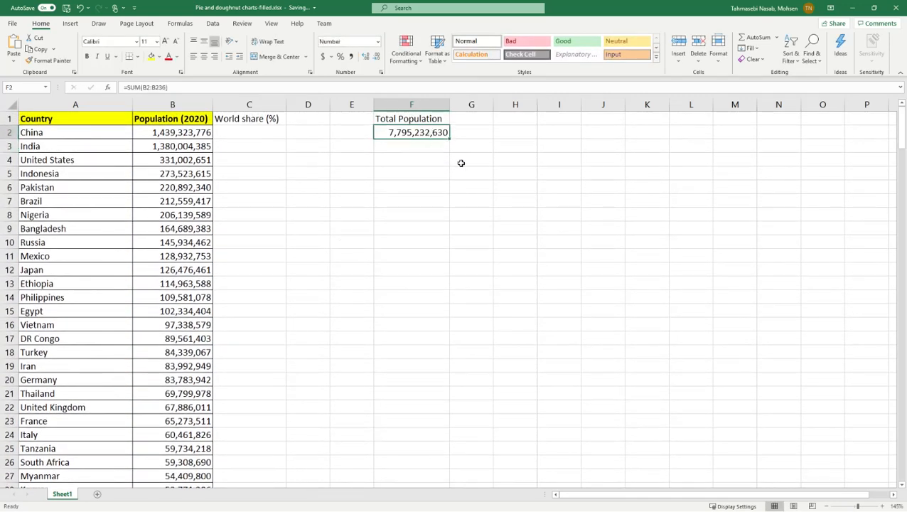
Step: Shade the Total Population header and its value in F1:F2 with a light blue fill
left_click_drag(426, 119, 426, 133)
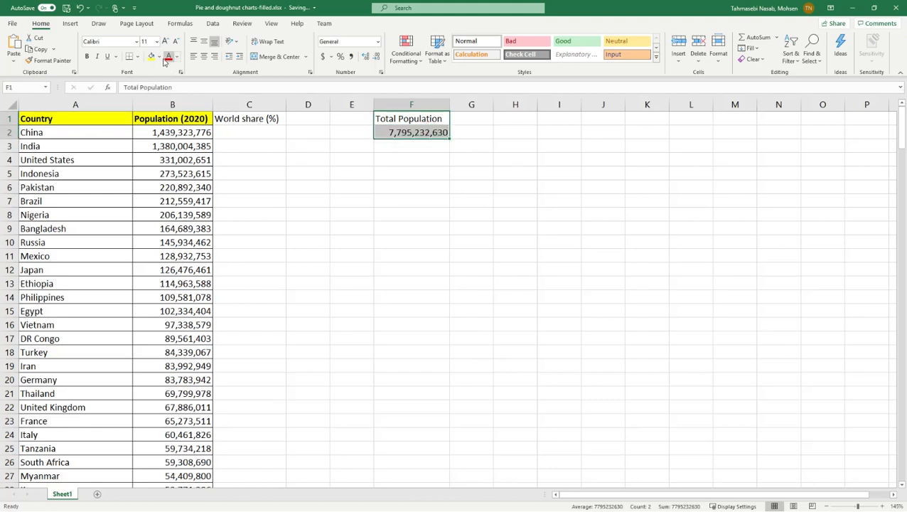
left_click(159, 57)
left_click(201, 146)
left_click(405, 189)
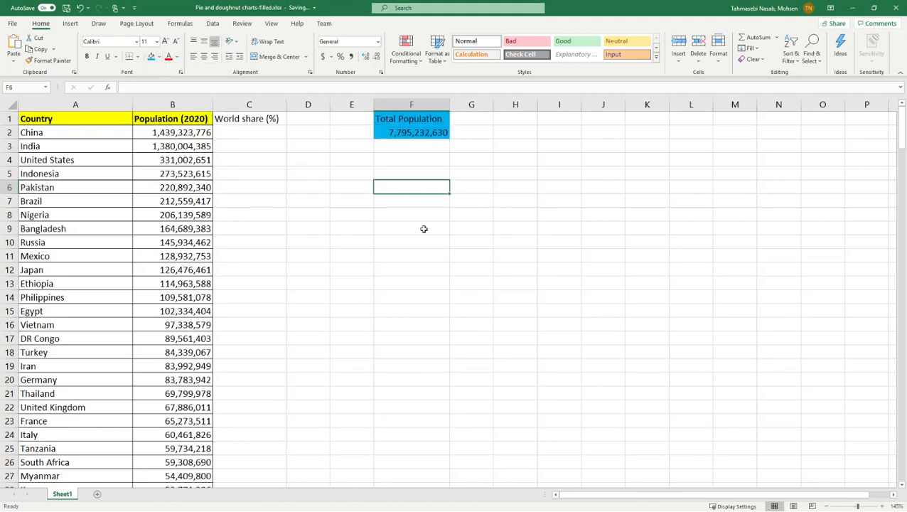
Step: Calculate China's world share in cell C2 with the formula =100*B2/F2
left_click(241, 134)
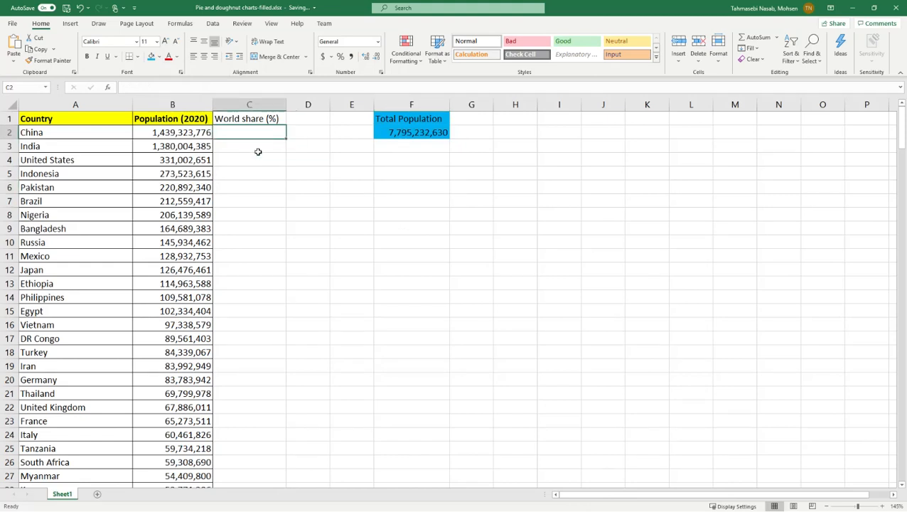
type("=")
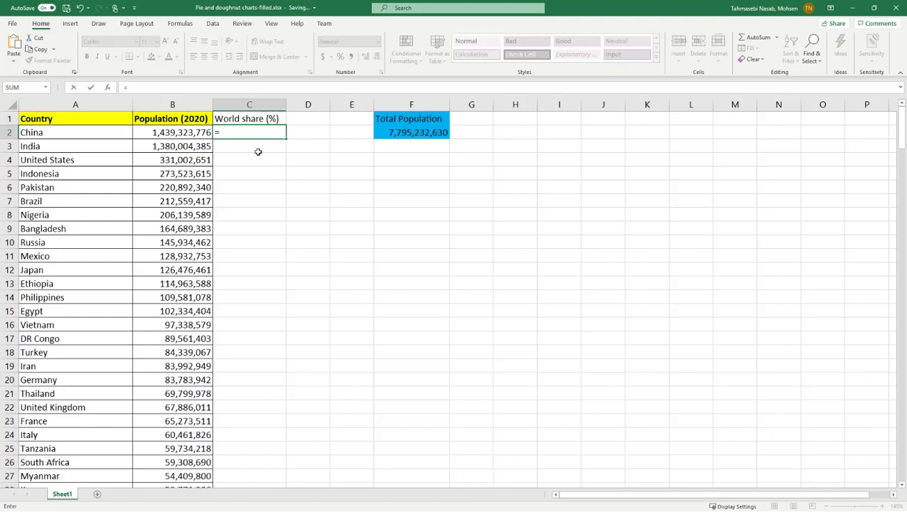
type("100*")
key("Left")
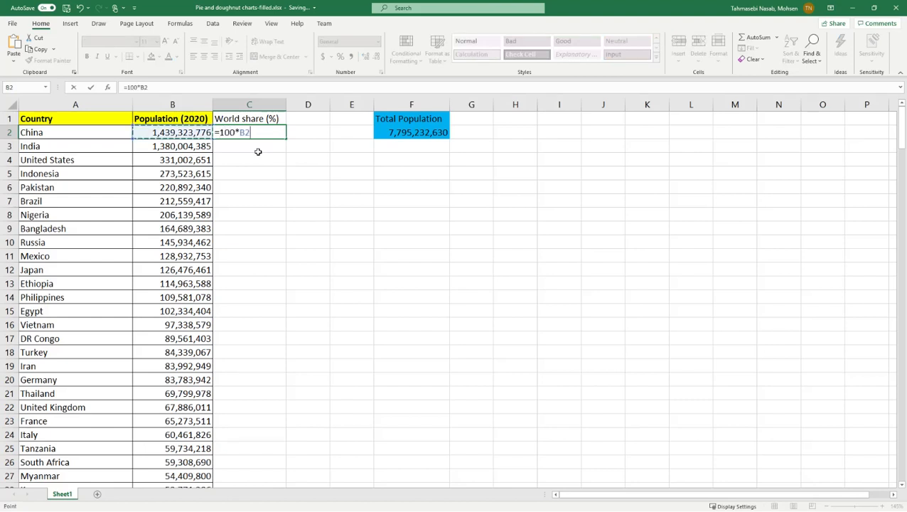
type("/")
left_click(437, 132)
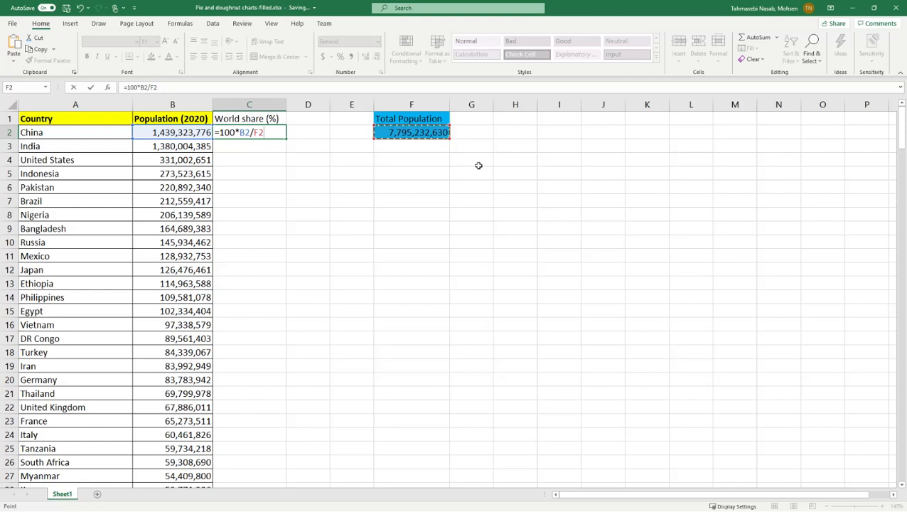
key("Return")
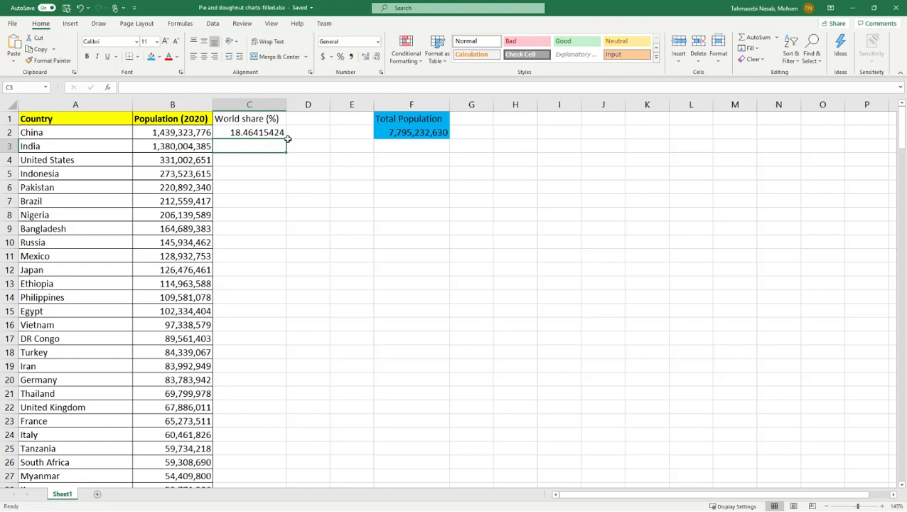
Step: Reduce China's world share in cell C2 to one decimal place
left_click(273, 133)
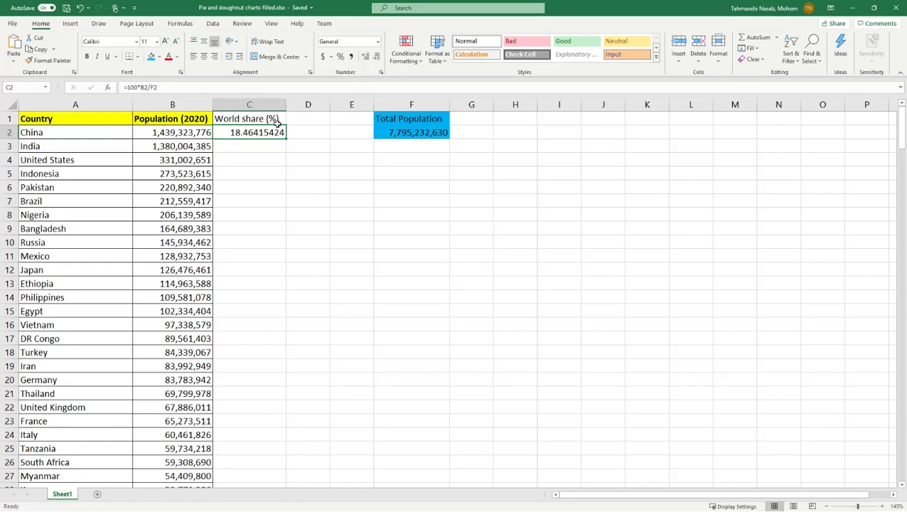
left_click(378, 57)
left_click(378, 57)
left_click(378, 57)
left_click(378, 57)
left_click(377, 57)
left_click(377, 57)
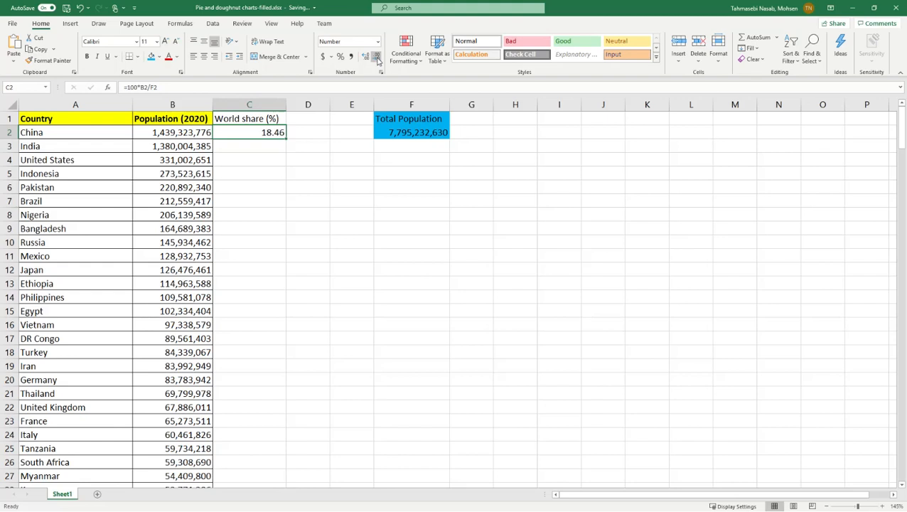
left_click(377, 57)
Step: Try to fill the relative formula in C2 down the World share column for all countries
left_click(279, 142)
left_click(279, 135)
double_click(286, 137)
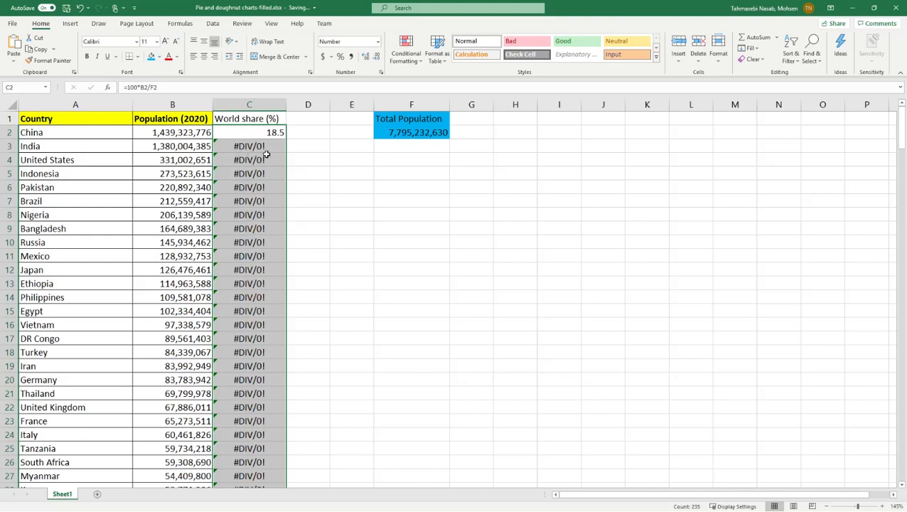
Step: Compare the cell references in the C2 and C3 formulas with the total population cell F2
left_click(272, 132)
left_click(177, 88)
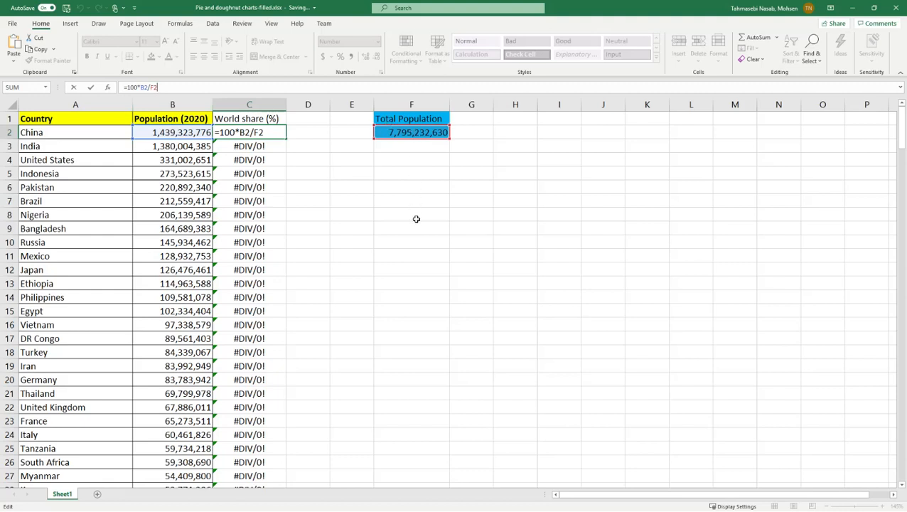
key("Return")
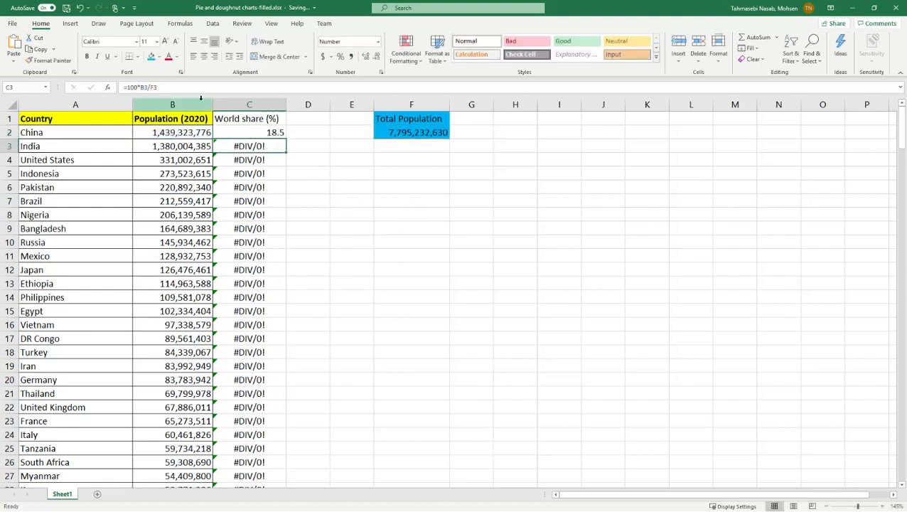
key("F2")
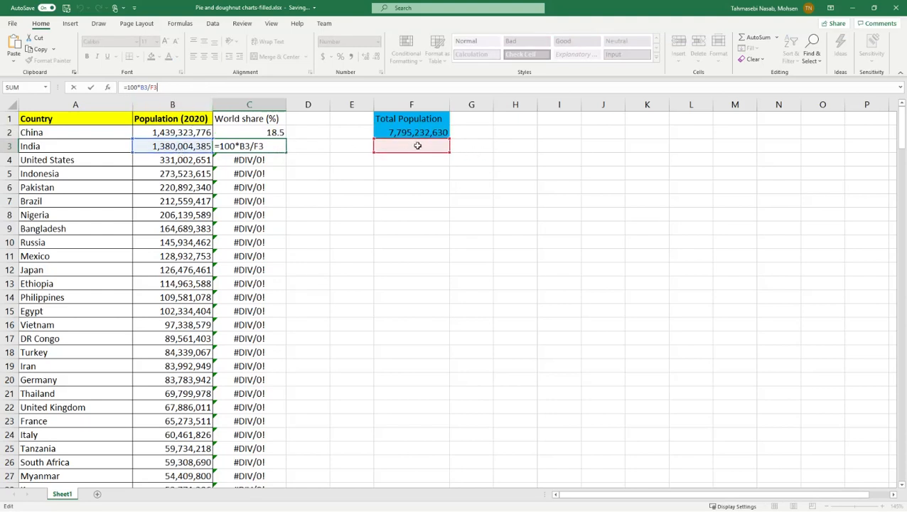
key("Return")
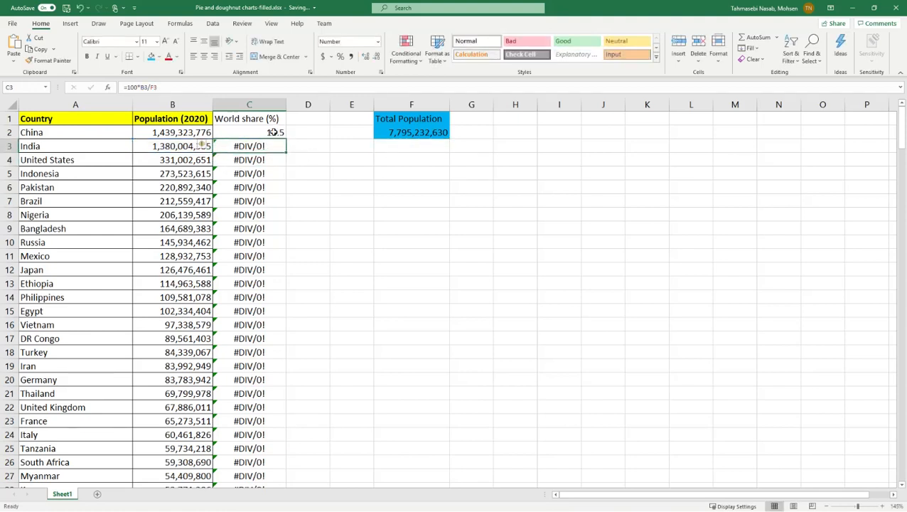
left_click(275, 133)
left_click(419, 132)
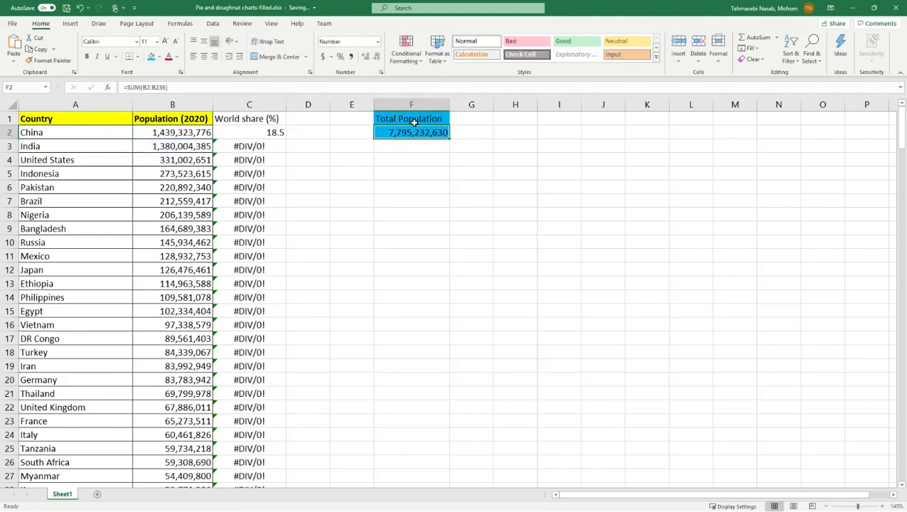
Step: Make the total population reference in C2 absolute, giving =100*B2/$F$2, and fill the formula down the World share column
left_click(261, 131)
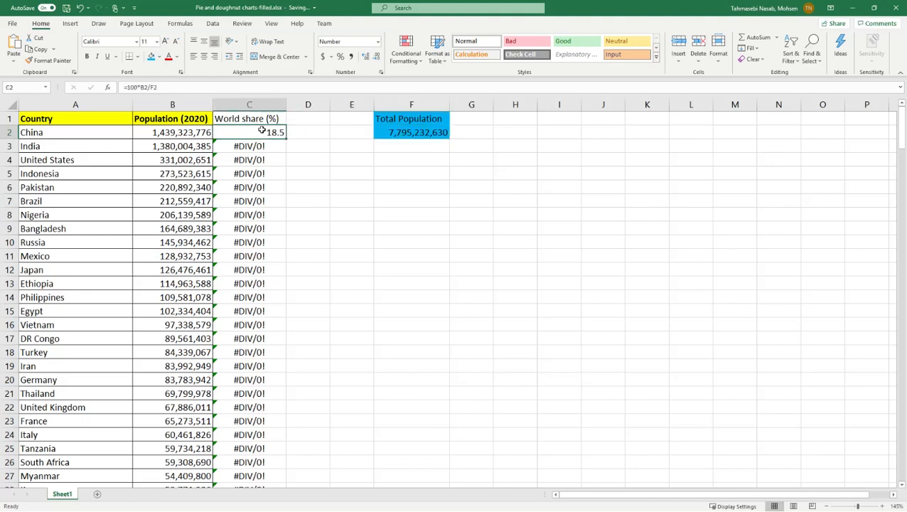
left_click(173, 87)
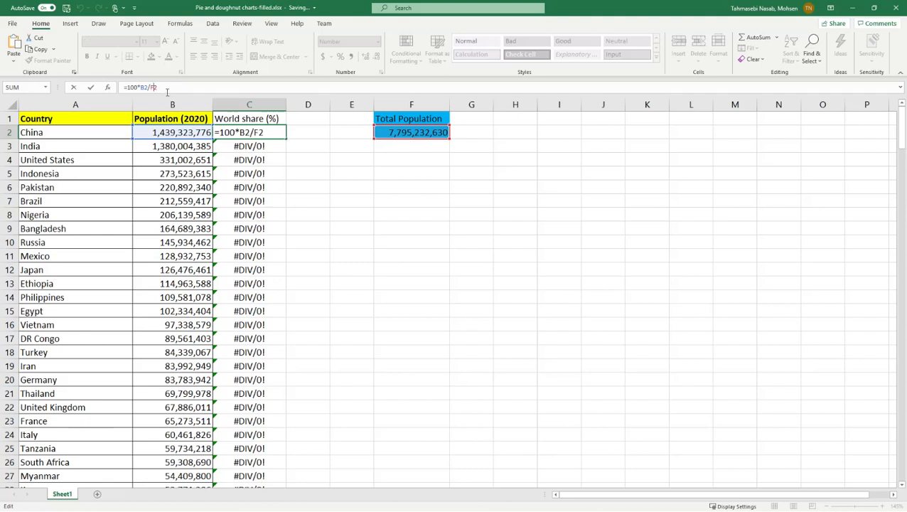
key("F4")
left_click(170, 88)
key("Return")
left_click(281, 134)
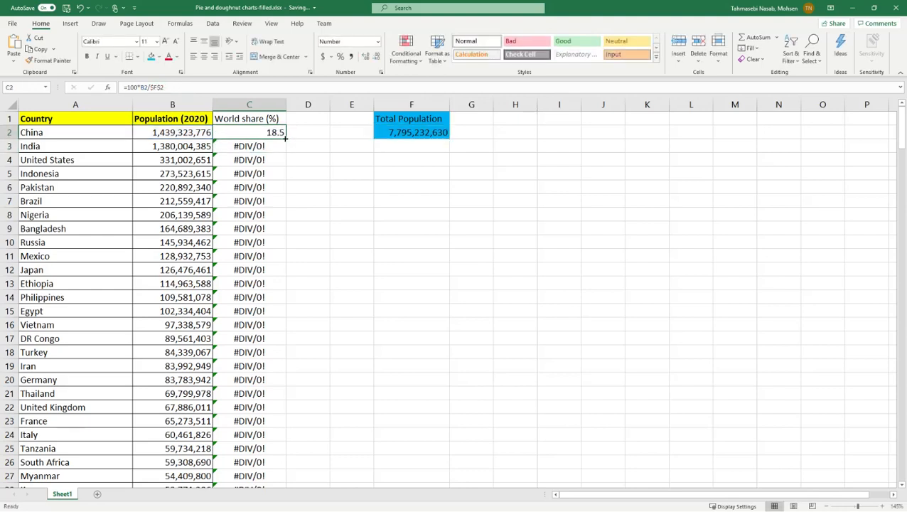
double_click(284, 139)
Step: Check the formulas in C3, C4 and C5 for the relative population reference and the fixed total population reference
left_click(267, 148)
left_click(185, 87)
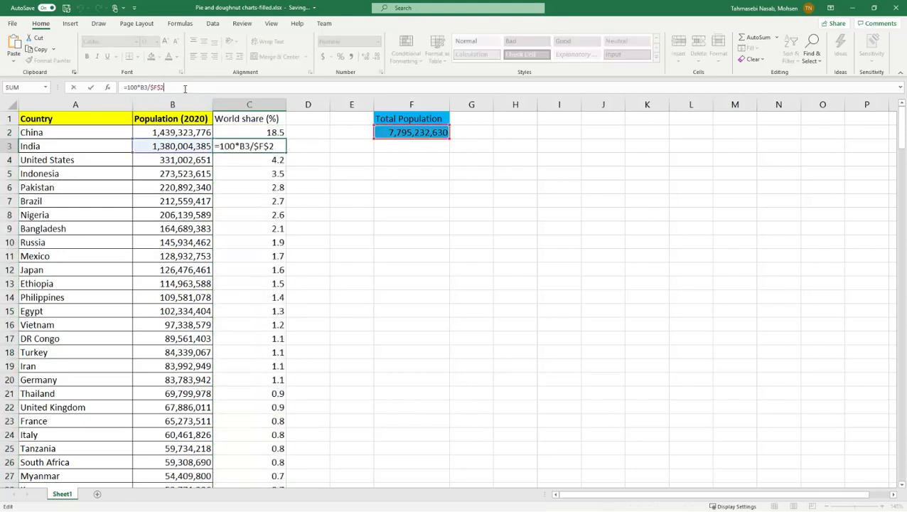
key("Return")
left_click(192, 88)
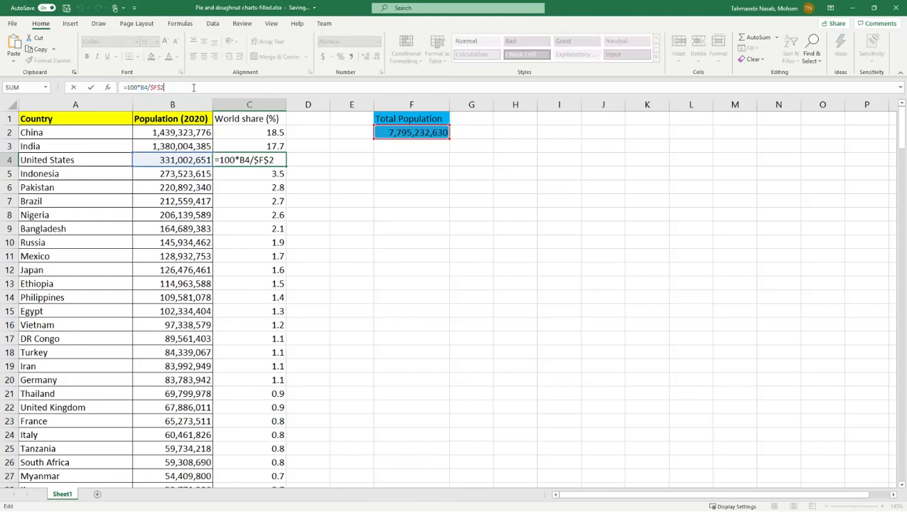
key("Return")
left_click(192, 87)
key("Return")
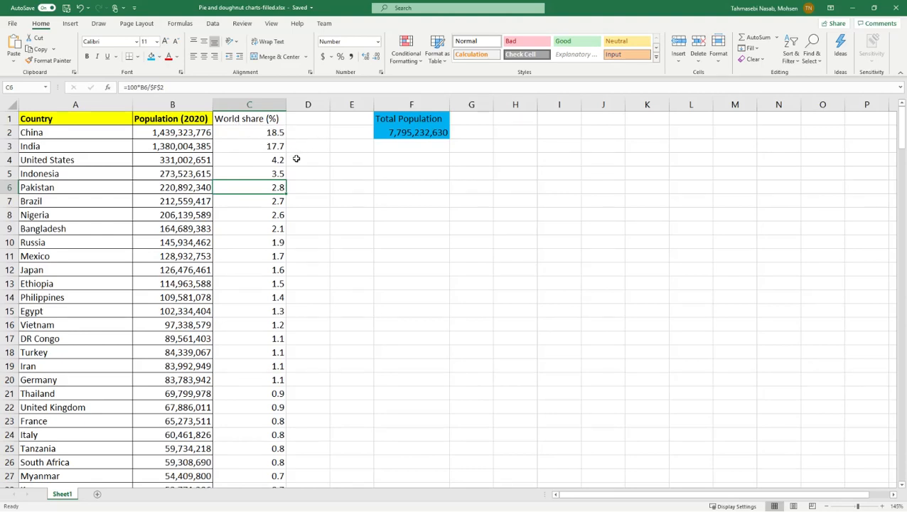
Step: Insert a basic 2-D pie chart from the full Country and World share (%) columns
left_click(92, 105)
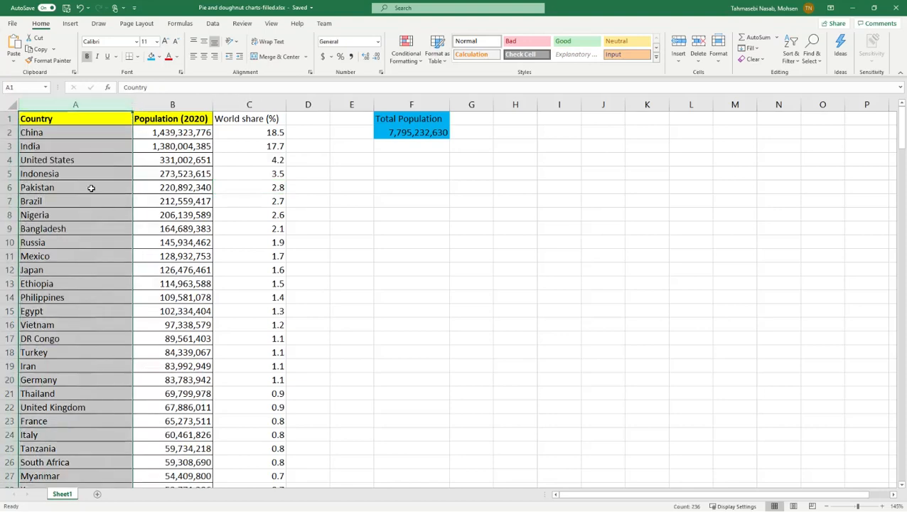
left_click(261, 104, "ctrl")
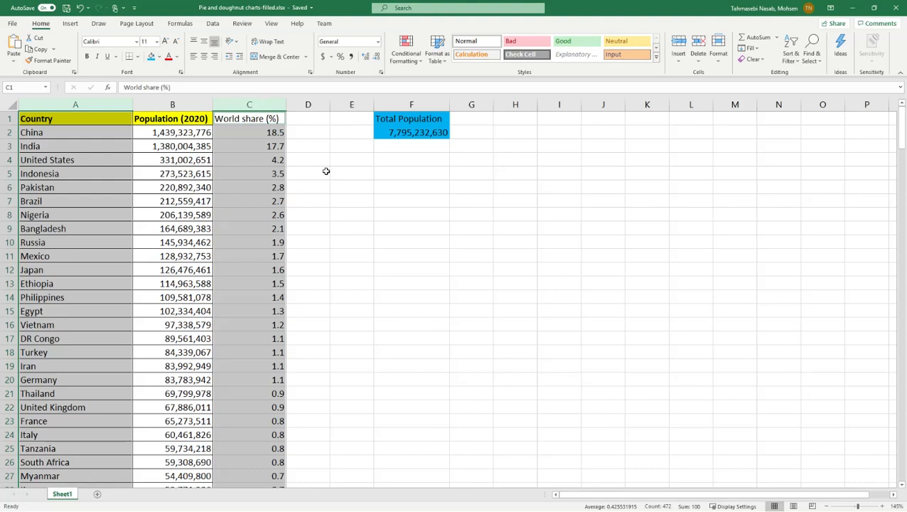
left_click(69, 24)
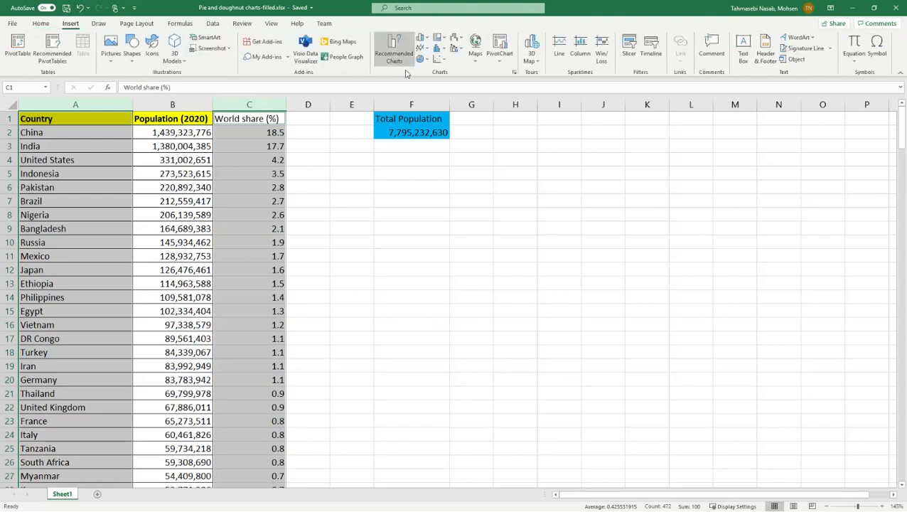
left_click(428, 60)
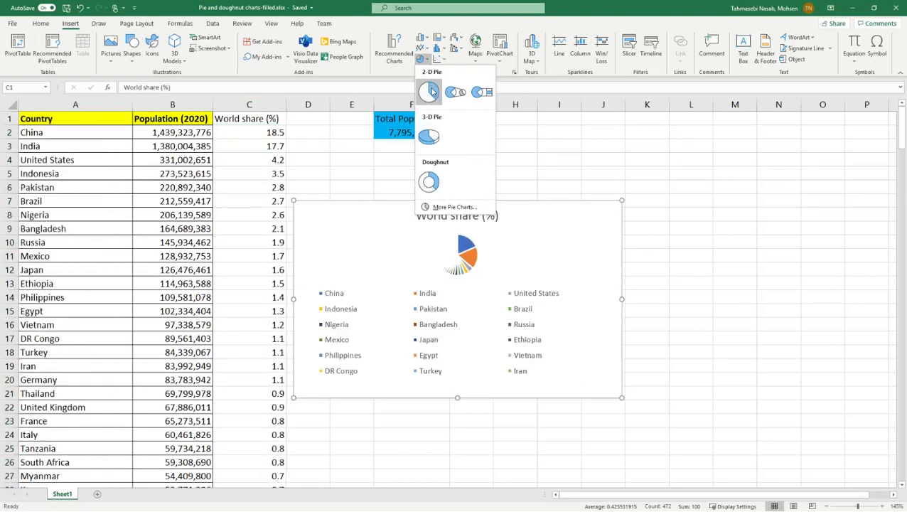
left_click(429, 92)
Step: Enlarge the World share pie chart on both sides and upward, and shift it slightly to fit more legend entries
left_click_drag(623, 300, 875, 299)
left_click_drag(293, 300, 115, 299)
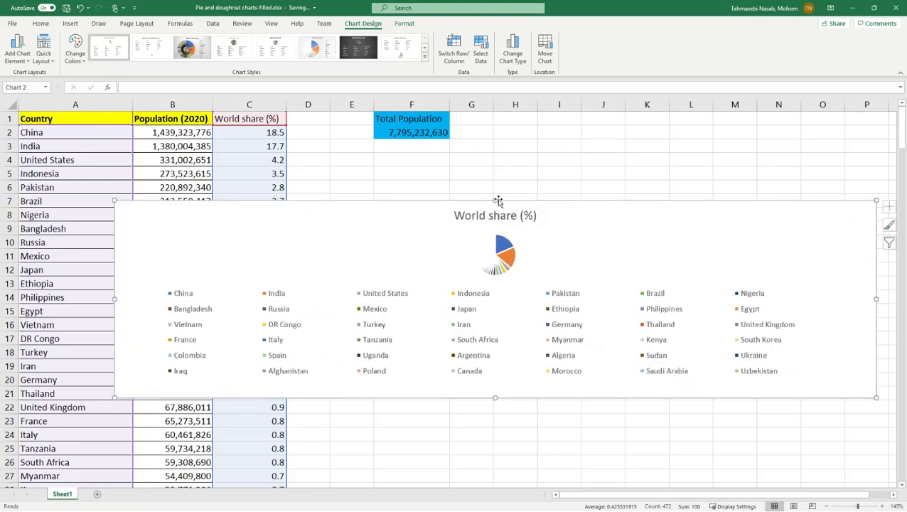
left_click_drag(495, 199, 494, 160)
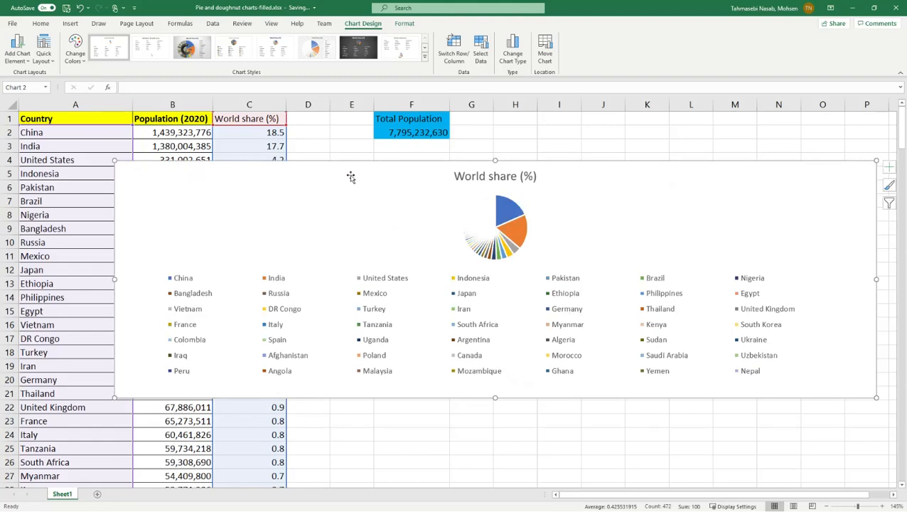
left_click_drag(326, 175, 339, 174)
Step: Review the world shares down the whole country list and compare them with the slices and legend of the pie chart
left_click(69, 231)
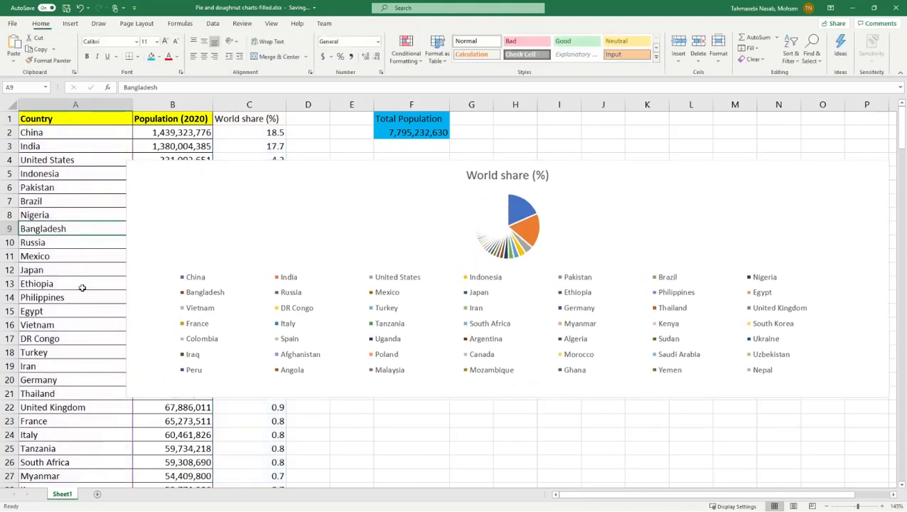
left_click(292, 435)
scroll(281, 427, "down", 4)
scroll(277, 395, "down", 7)
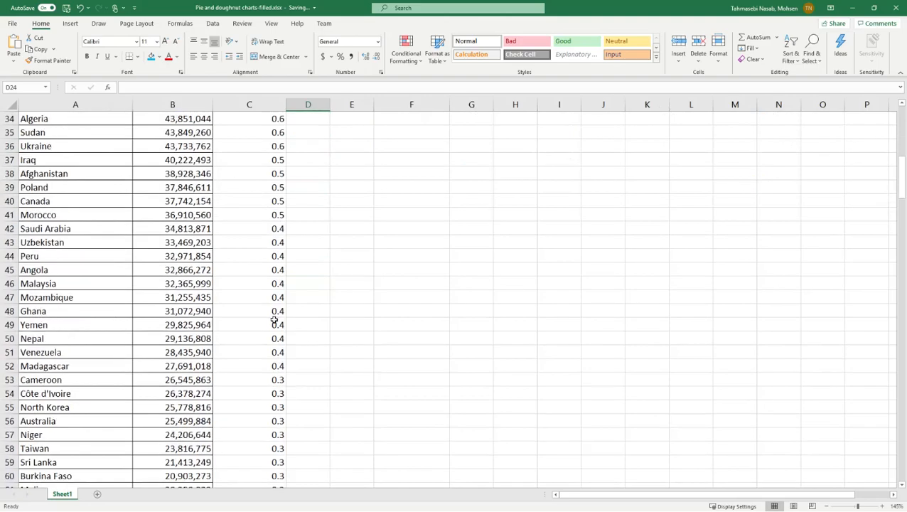
scroll(270, 330, "down", 20)
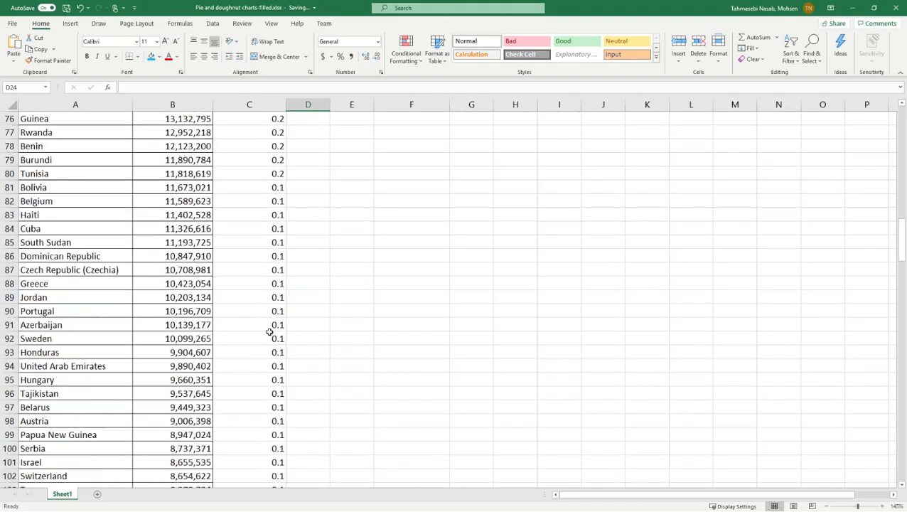
scroll(270, 331, "down", 14)
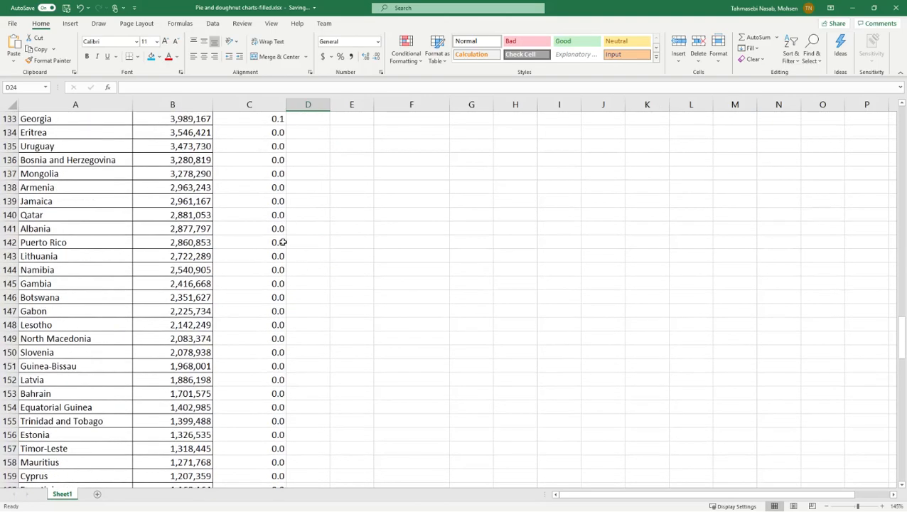
scroll(279, 246, "down", 7)
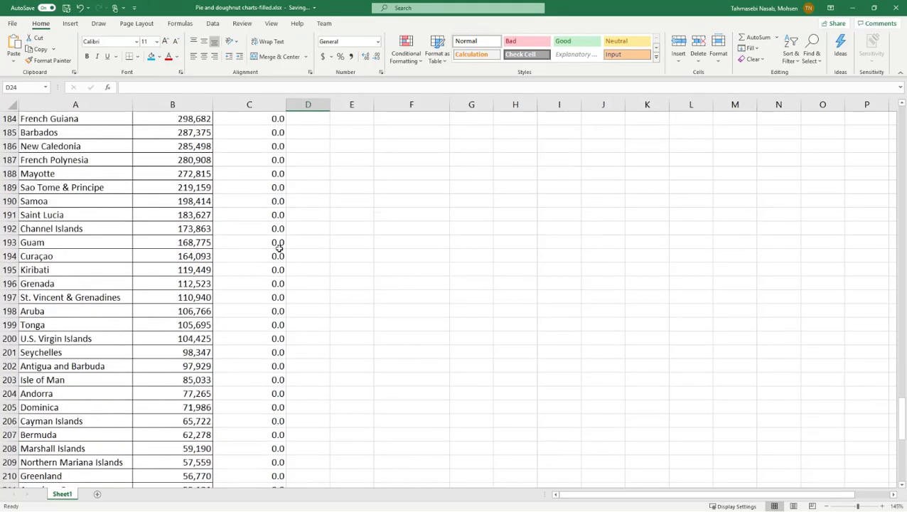
scroll(280, 247, "down", 3)
scroll(178, 281, "down", 1)
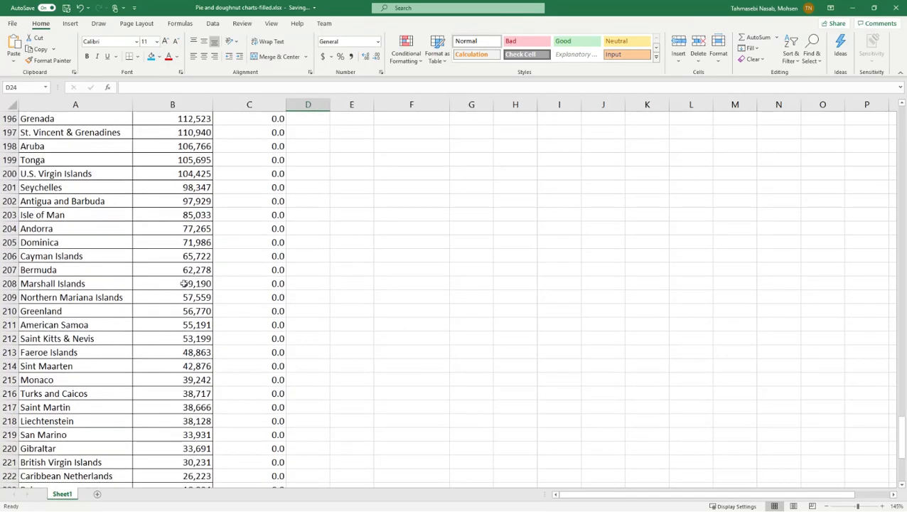
scroll(216, 280, "down", 4)
scroll(263, 298, "up", 17)
scroll(268, 307, "down", 8)
scroll(266, 307, "up", 20)
scroll(264, 306, "up", 18)
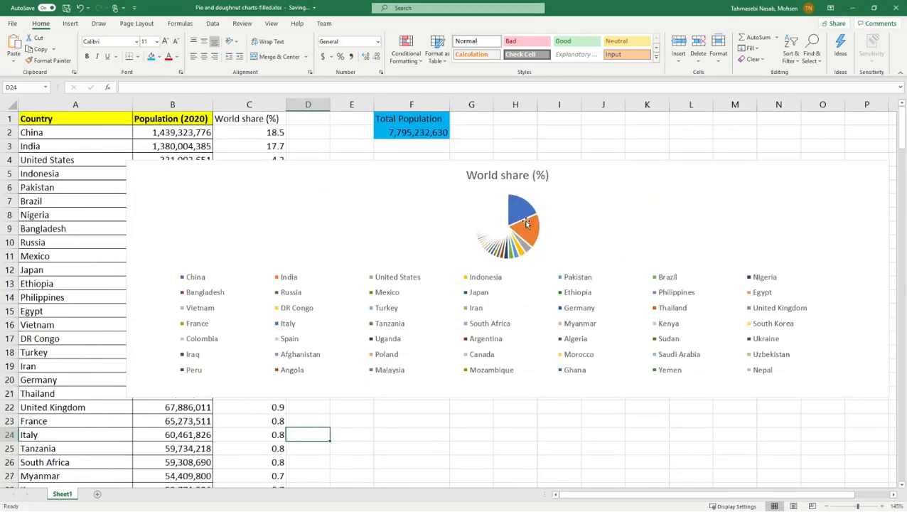
mouse_move(507, 250)
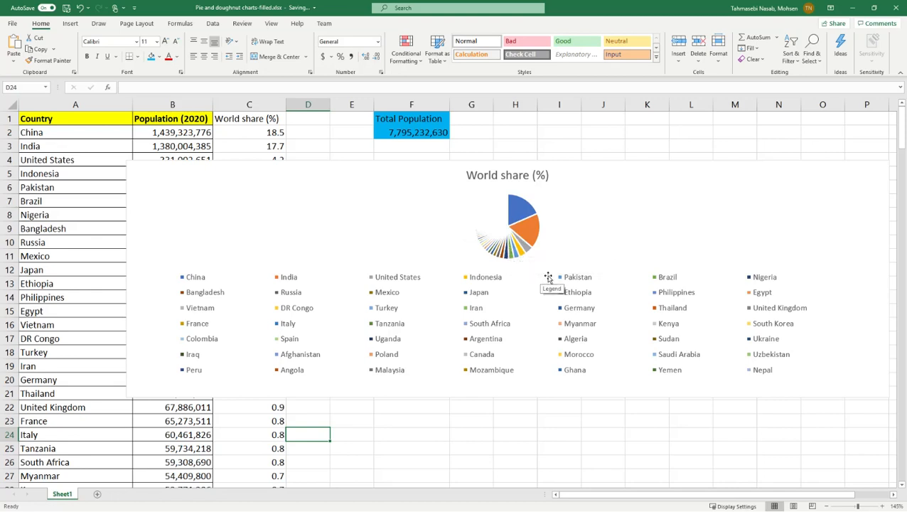
Step: Narrow the overcrowded World share pie chart and delete it from the sheet
left_click(675, 222)
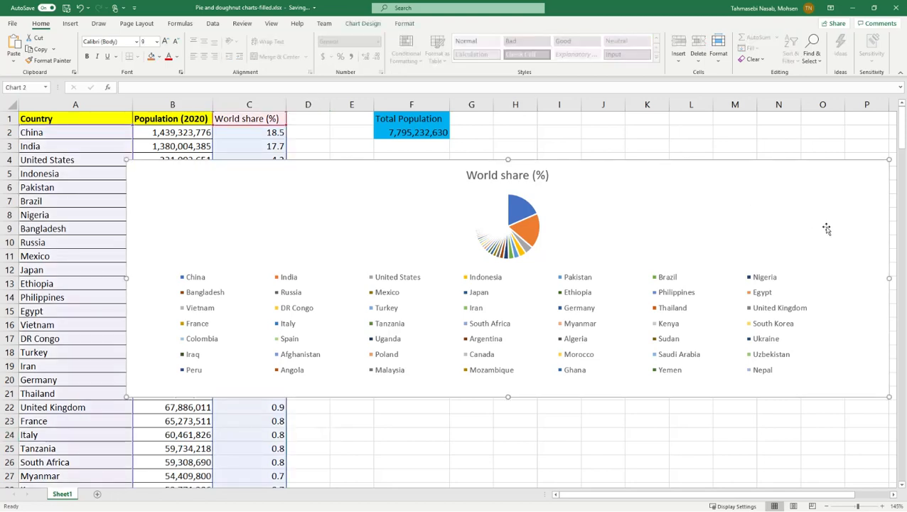
left_click_drag(888, 279, 639, 279)
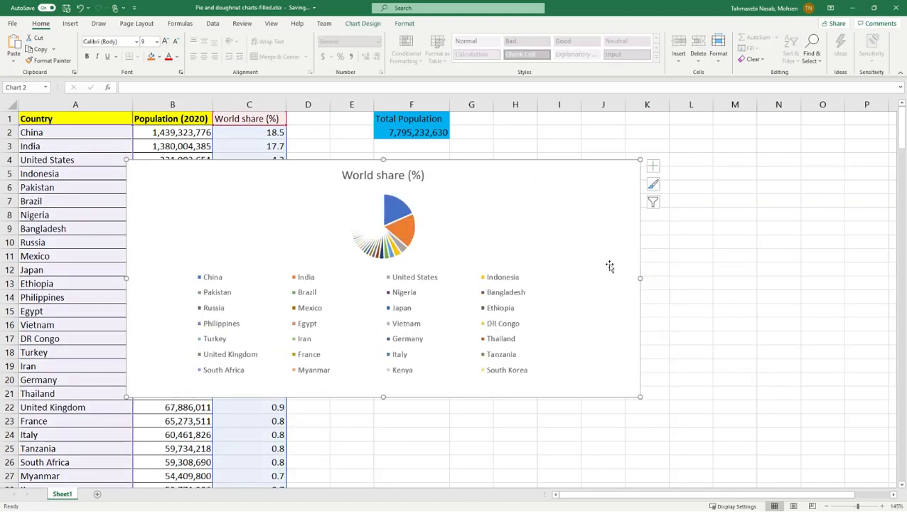
key("Delete")
left_click(471, 268)
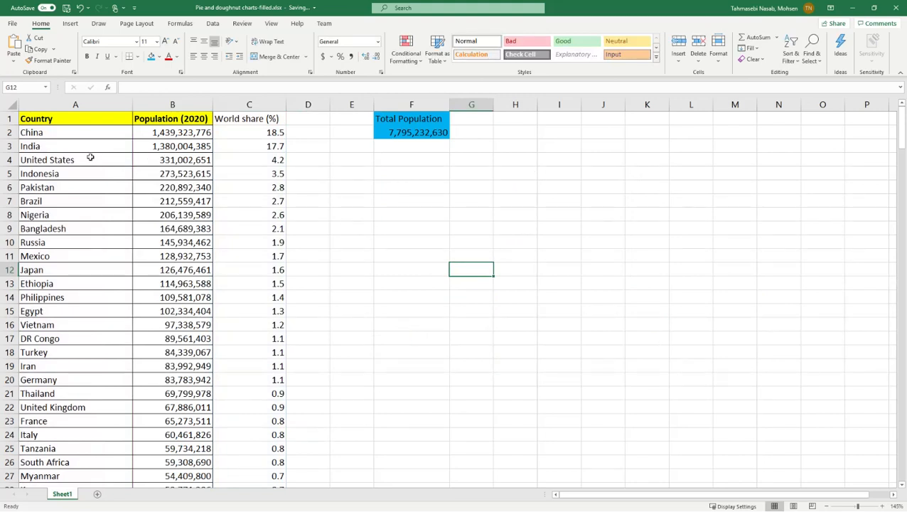
Step: Copy the headers and the first eleven countries in A1:C12 to a new table starting at H1
left_click_drag(66, 133, 283, 274)
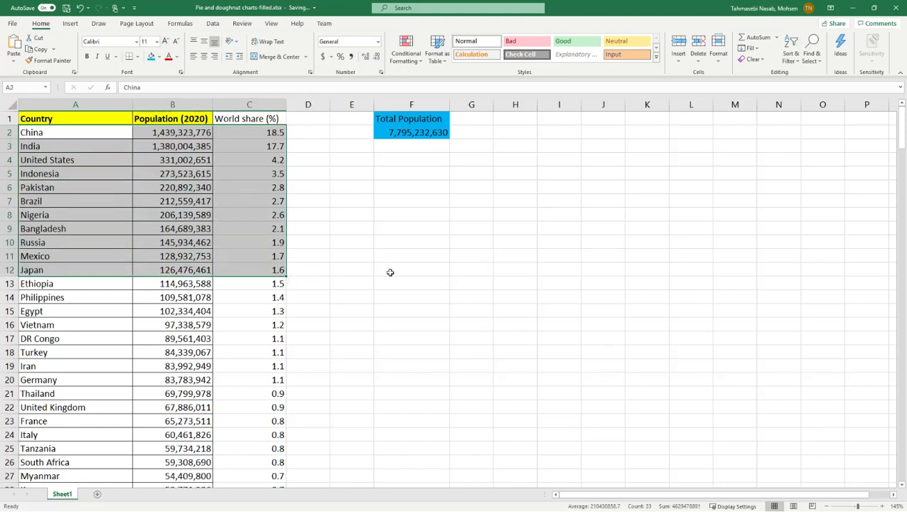
left_click(350, 229)
left_click_drag(71, 118, 248, 267)
key("ctrl+c")
left_click(528, 117)
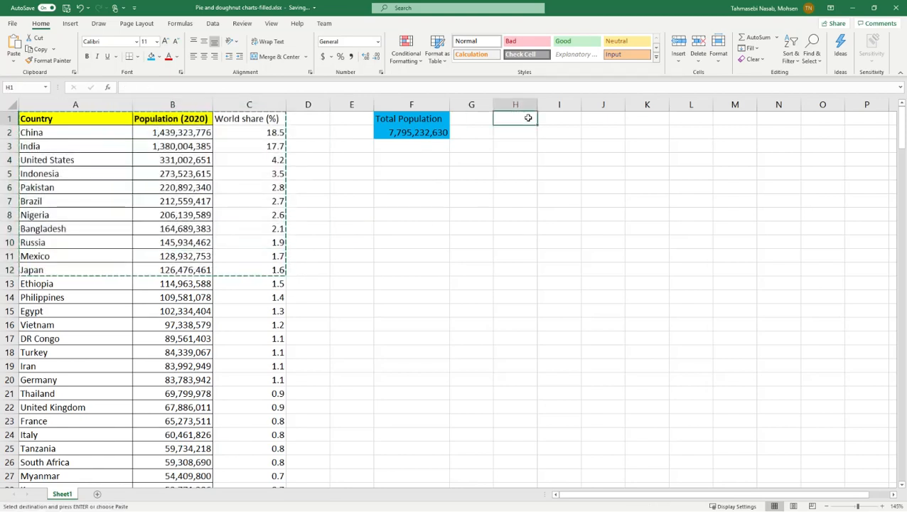
key("ctrl+v")
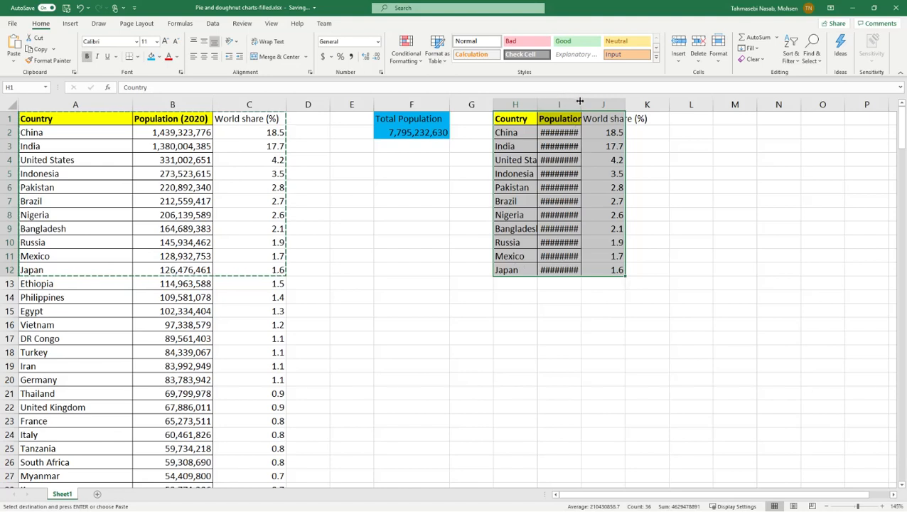
Step: Fit the widths of columns H to J to the contents of the copied table
double_click(580, 102)
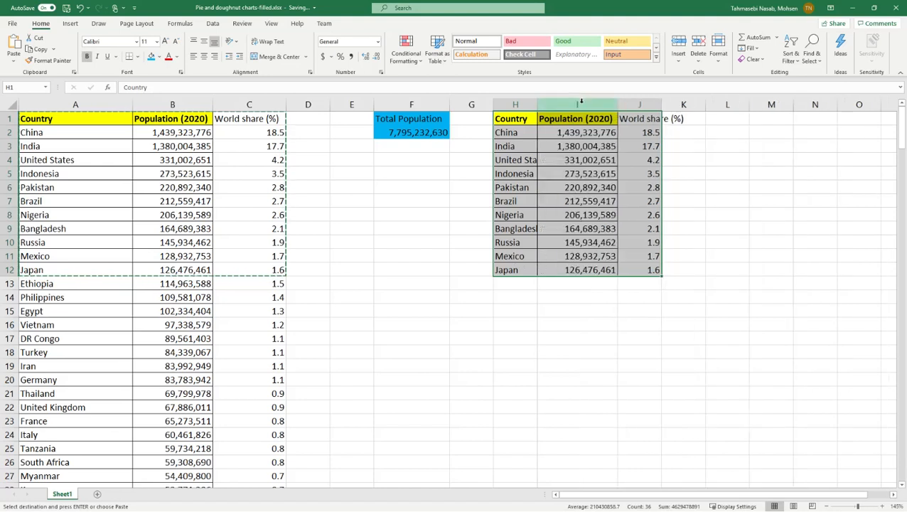
double_click(680, 105)
left_click(773, 173)
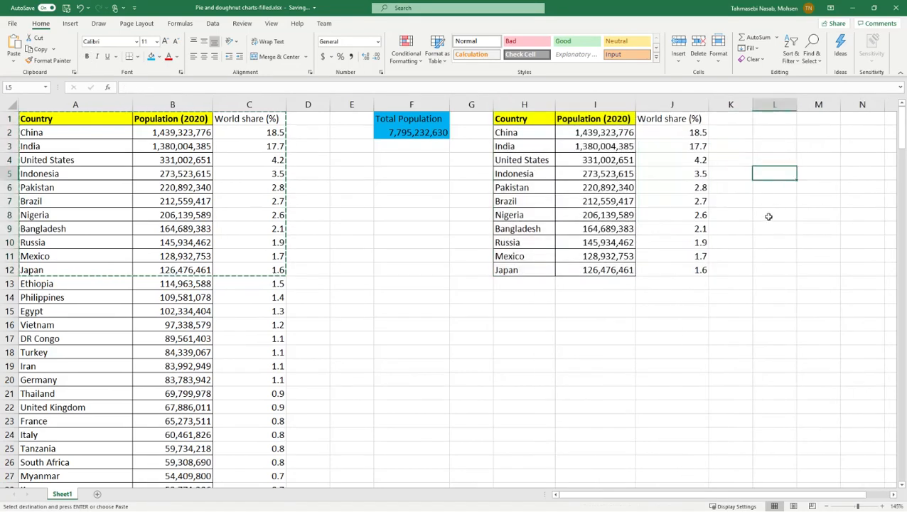
Step: Add the label "Other Countries" in H13 below Japan and widen column H to fit it
left_click(534, 283)
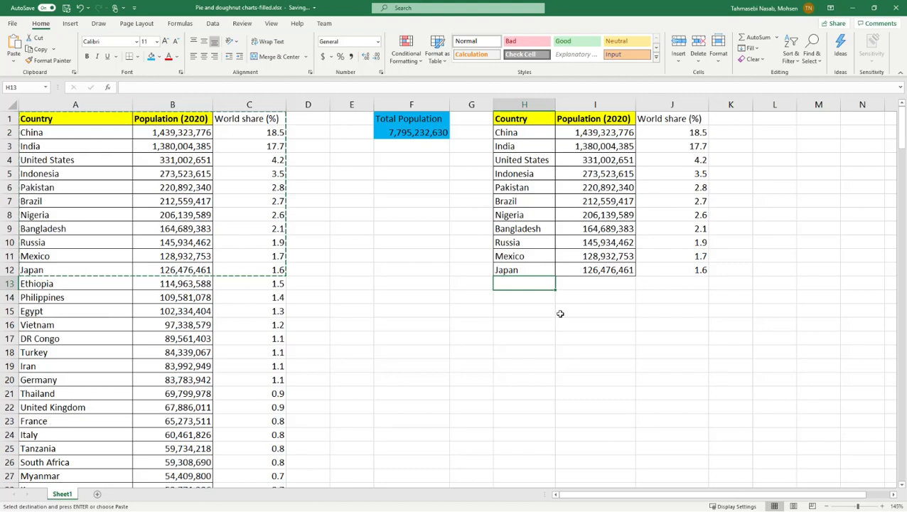
type("Other")
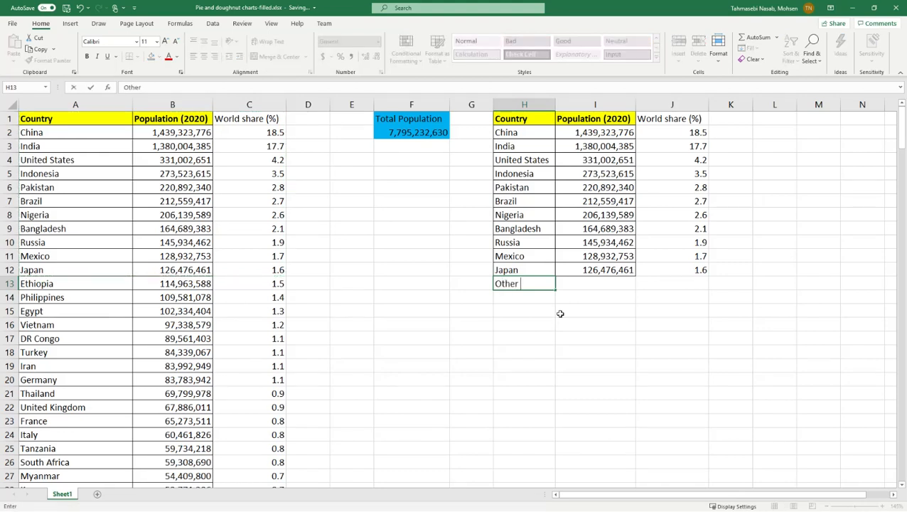
type(" Countries")
key("Return")
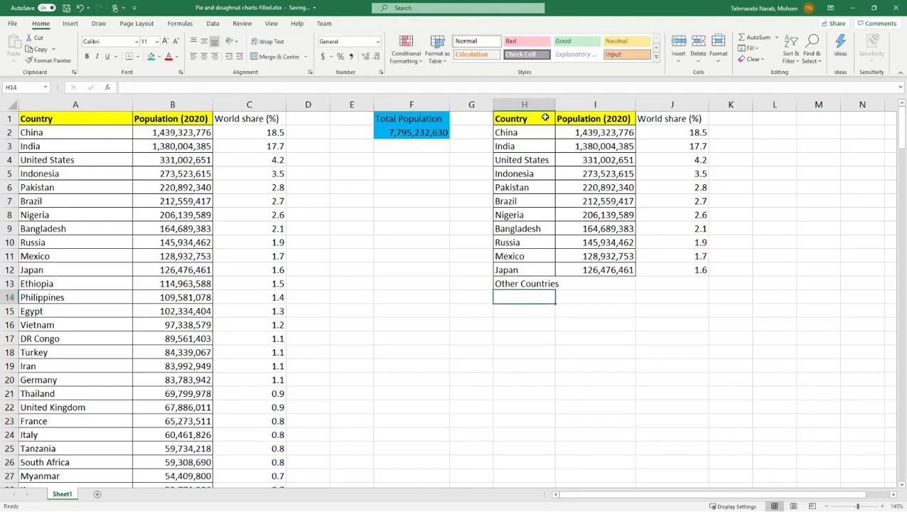
left_click_drag(555, 104, 566, 104)
Step: Enter =SUM(B13:B236) in I13 to total the population of all countries from Ethiopia to Holy See
left_click(631, 284)
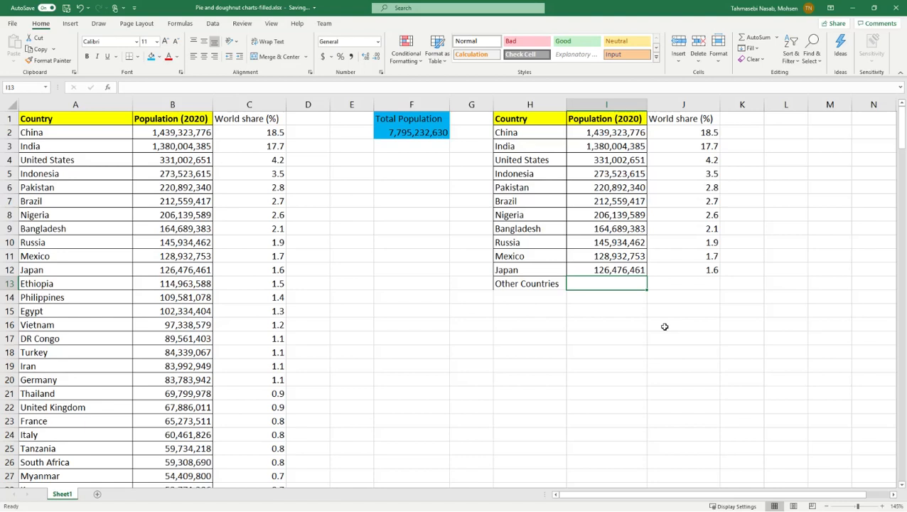
type("=sum(")
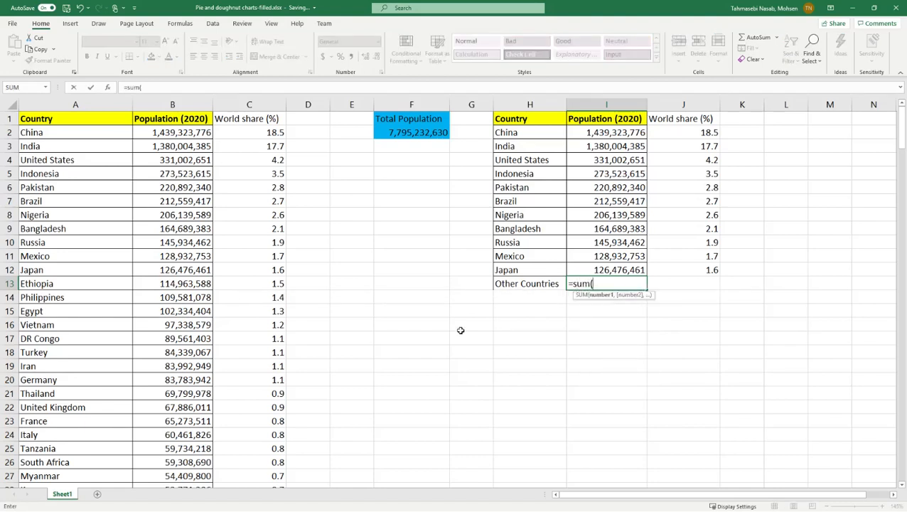
left_click(191, 283)
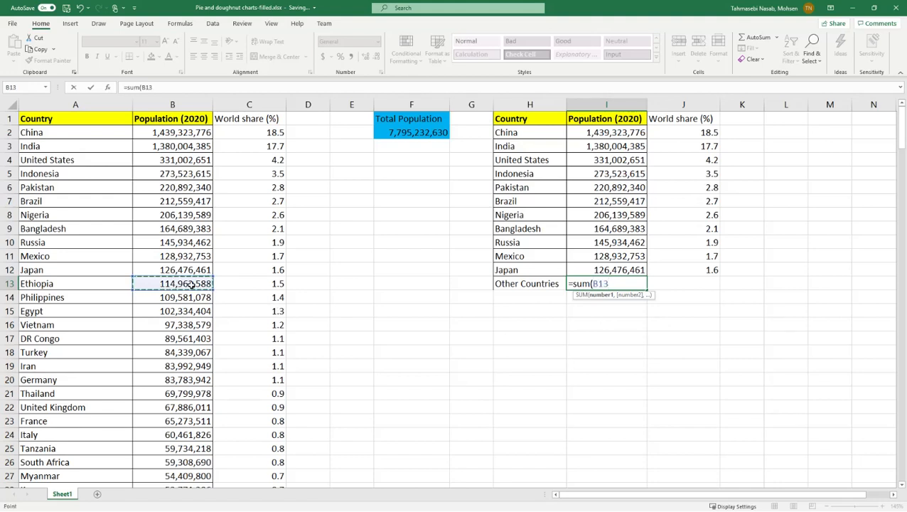
key("ctrl+shift+Down")
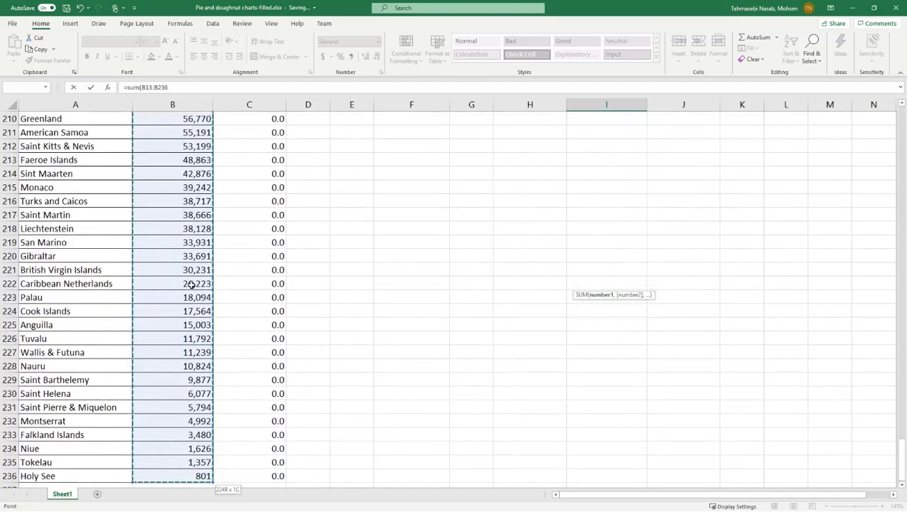
key("Return")
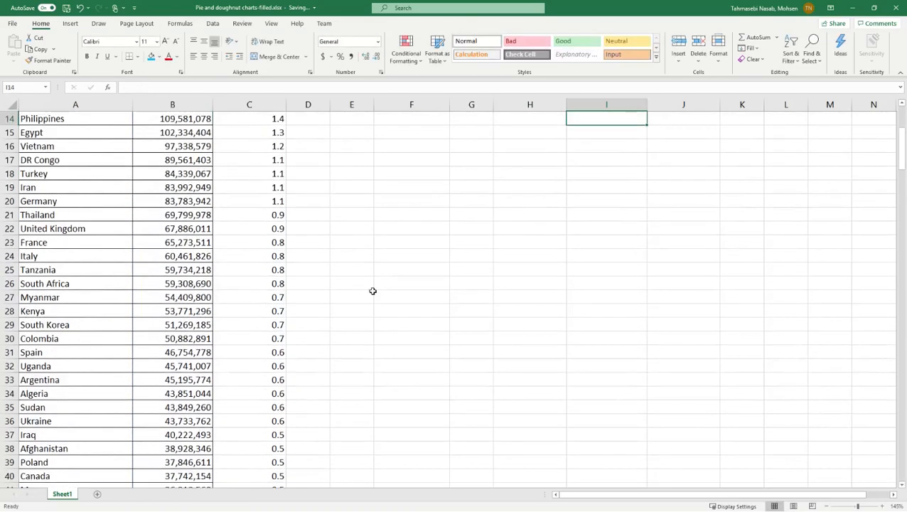
scroll(372, 291, "up", 4)
left_click(623, 283)
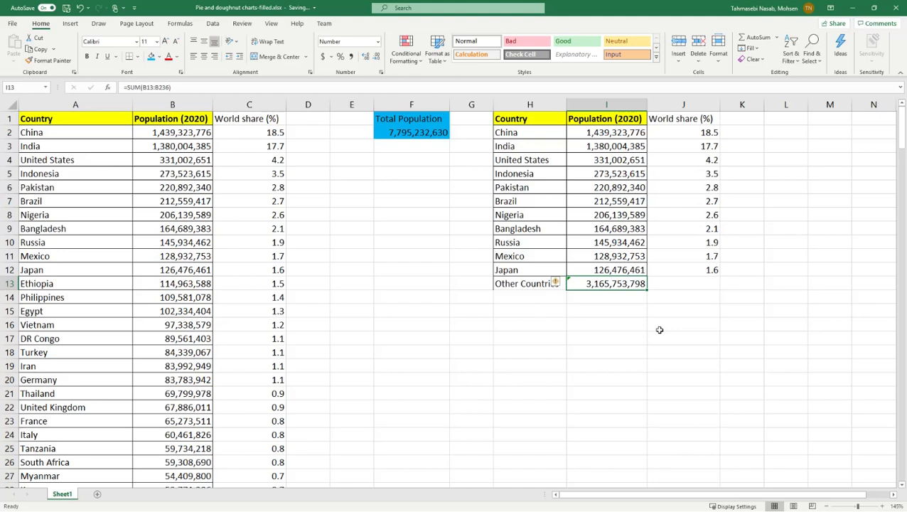
Step: Fill the world share formula from J12 down to J13 for the Other Countries row
left_click(687, 265)
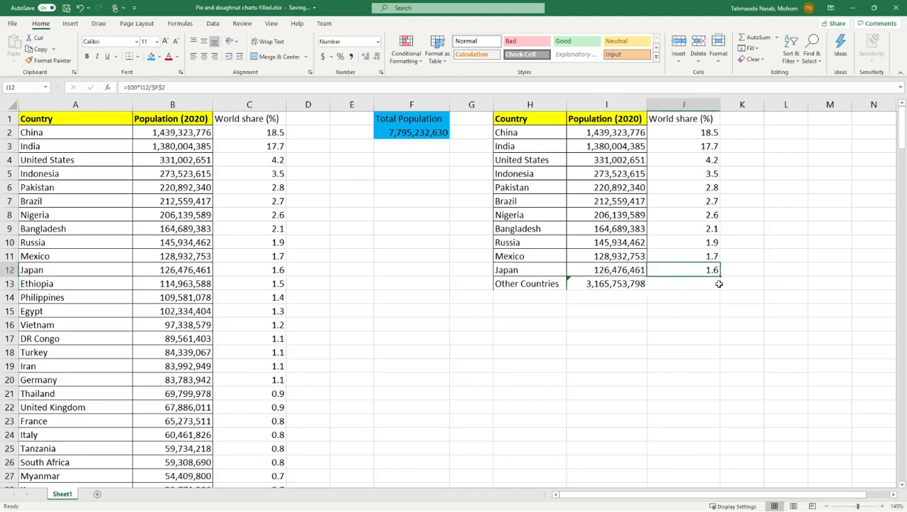
left_click_drag(719, 276, 717, 284)
left_click(695, 338)
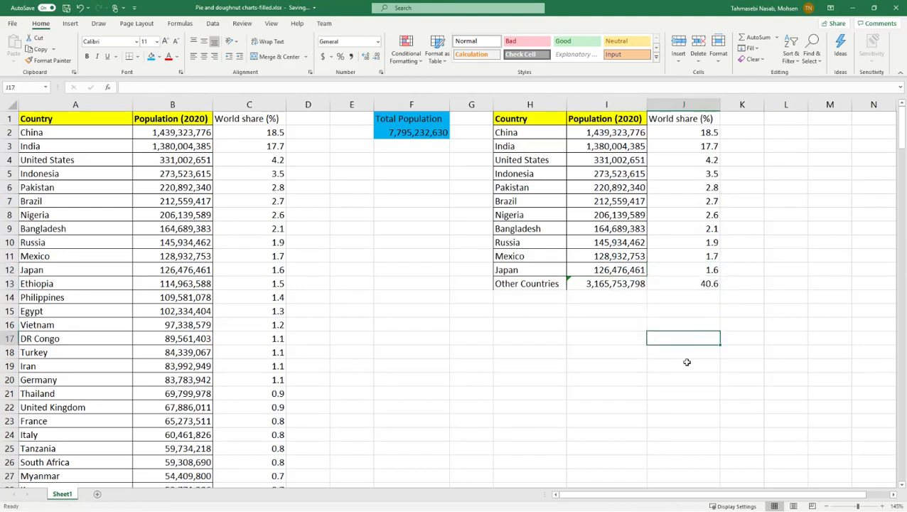
Step: Try a 2-D pie chart built from the entire columns H and J, and delete it
left_click(544, 106)
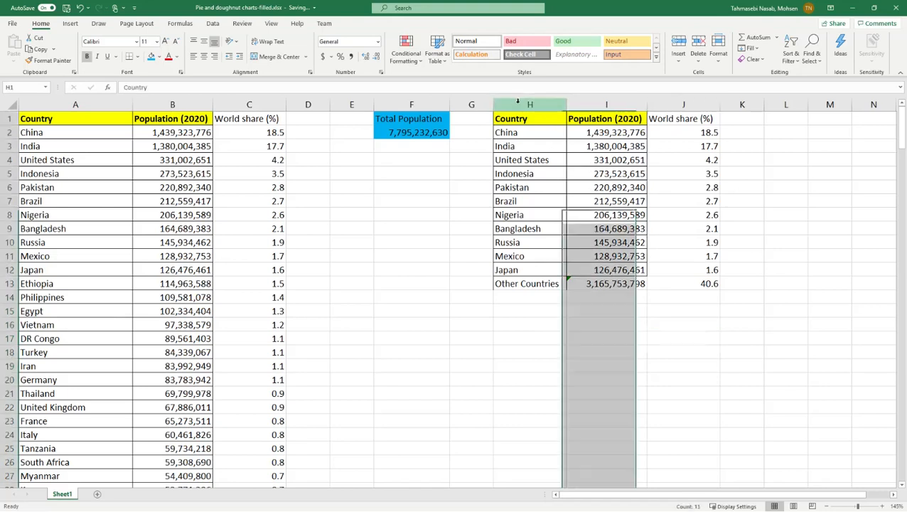
left_click(702, 106, "ctrl")
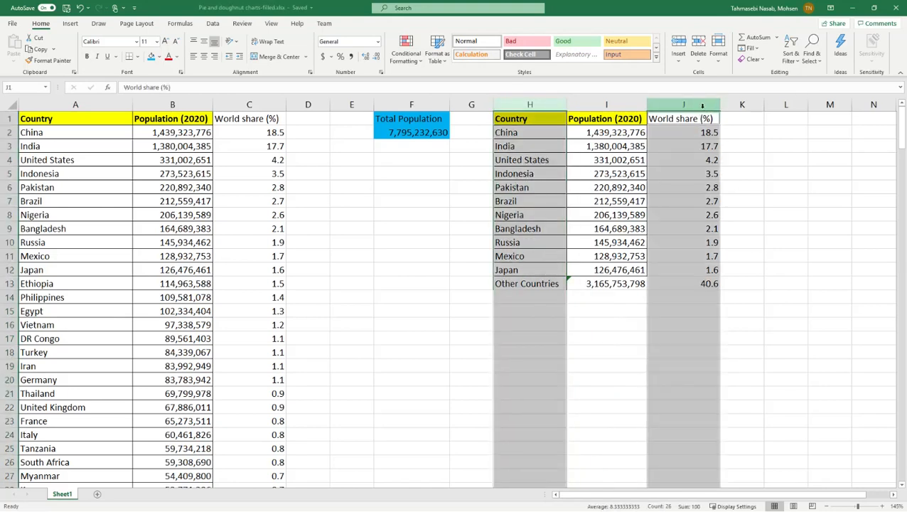
left_click(71, 23)
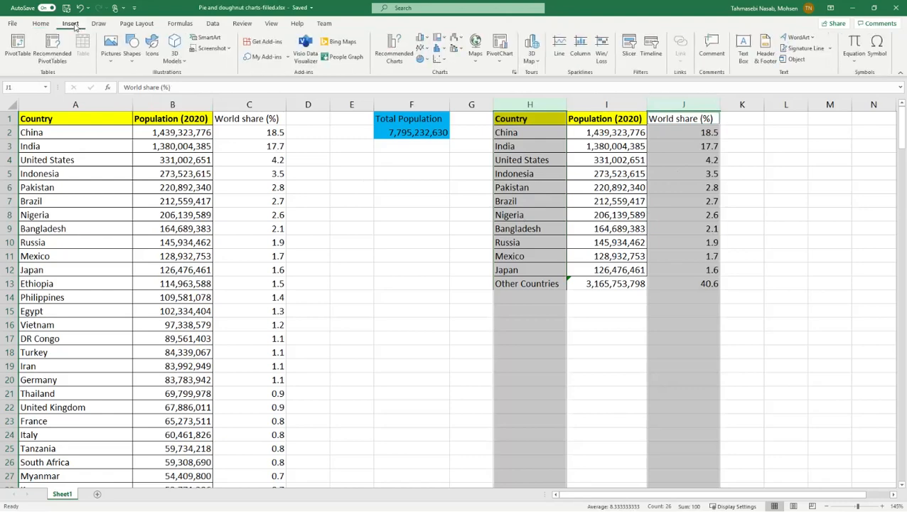
left_click(426, 63)
left_click(429, 93)
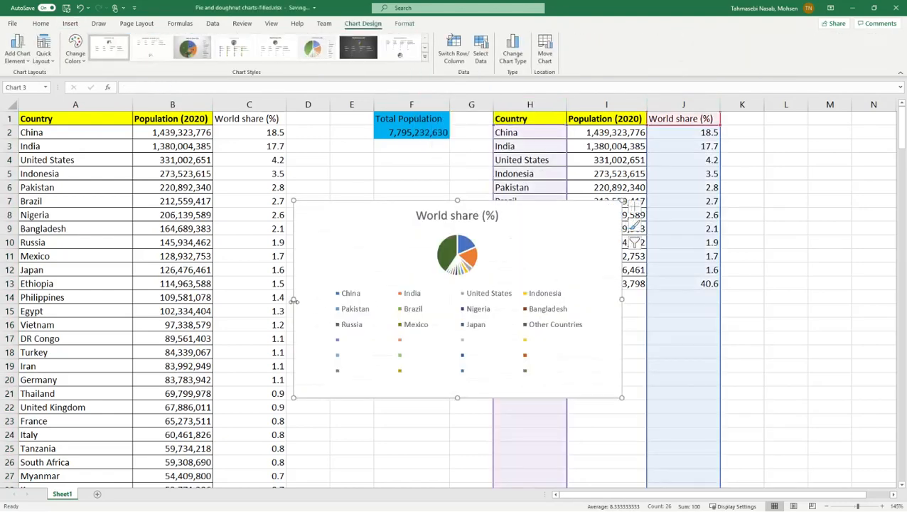
left_click_drag(509, 217, 315, 210)
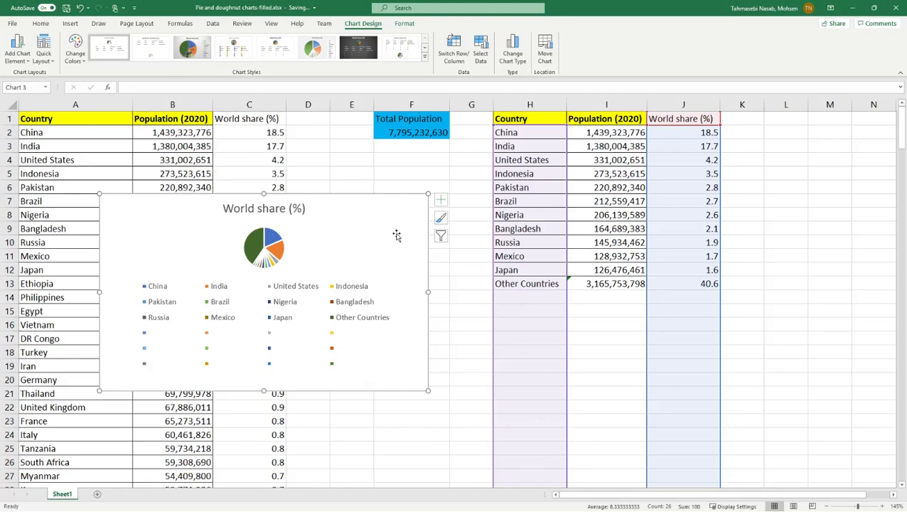
key("Delete")
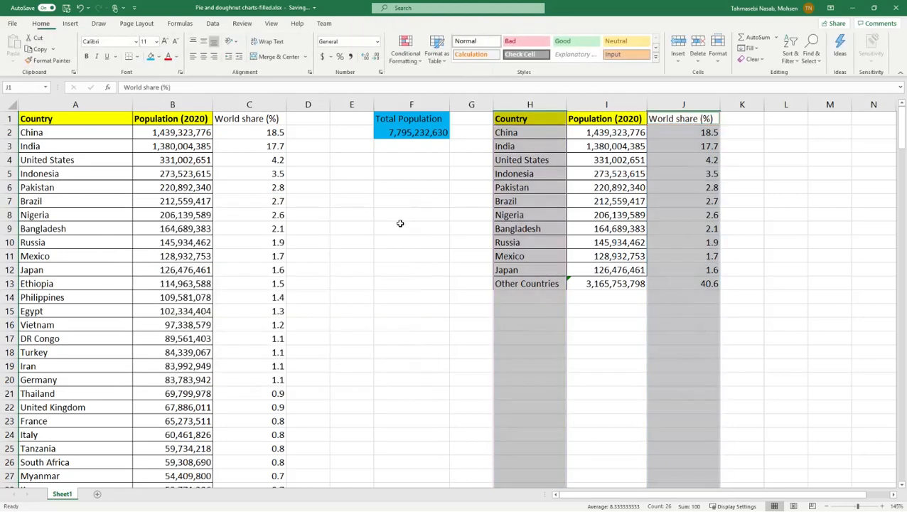
Step: Insert a 2-D pie chart from H1:H13 and J1:J13, widen it and place it clear of the condensed table, over columns A to G
left_click(481, 297)
left_click(526, 119)
left_click_drag(526, 120, 506, 287)
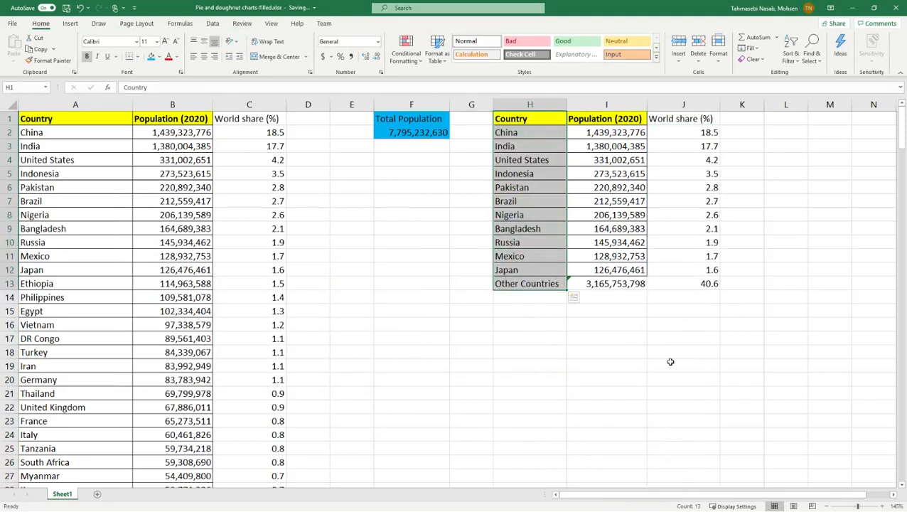
left_click_drag(684, 119, 670, 283)
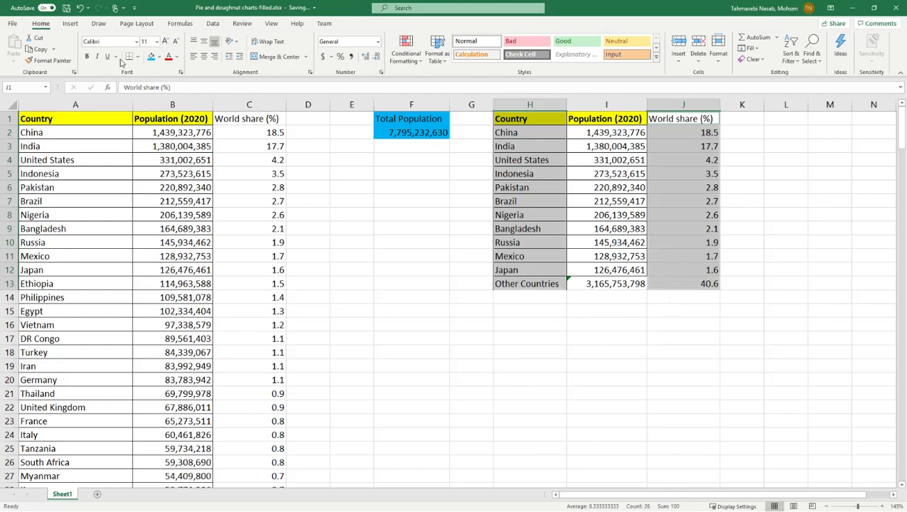
left_click(70, 23)
left_click(438, 59)
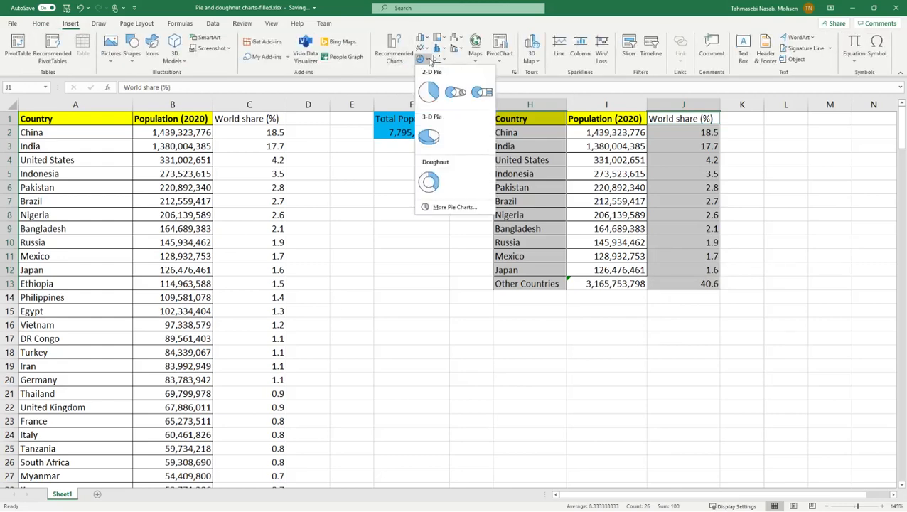
left_click(427, 91)
left_click_drag(621, 299, 683, 300)
left_click_drag(362, 304, 167, 281)
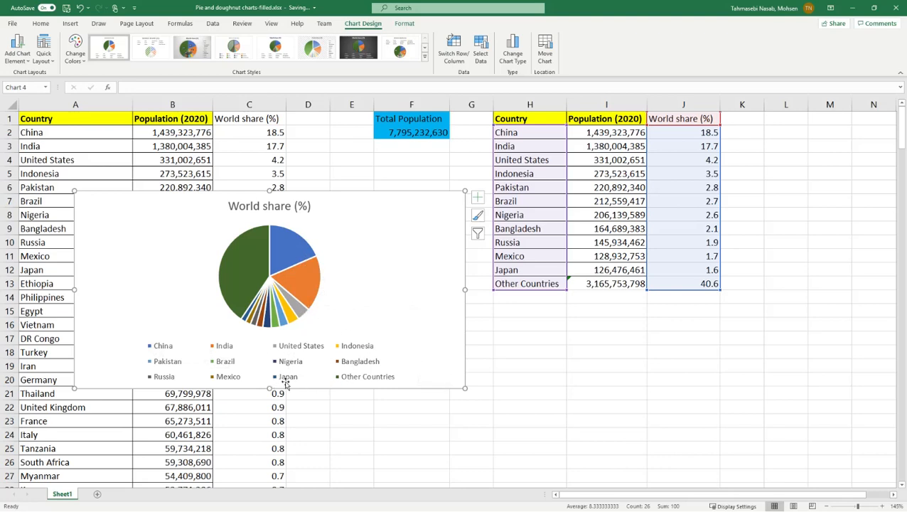
Step: Apply the dark grey background chart style to the pie chart and shift the chart up by about one row
mouse_move(243, 268)
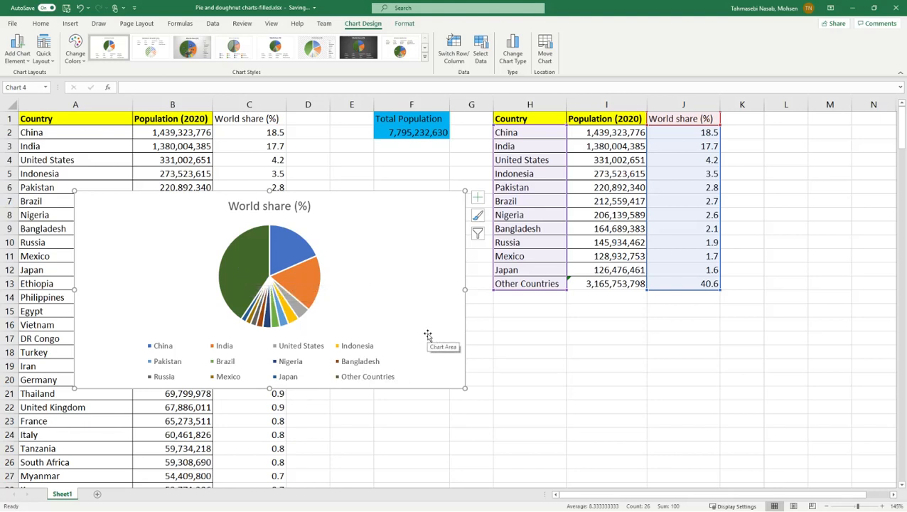
left_click(359, 47)
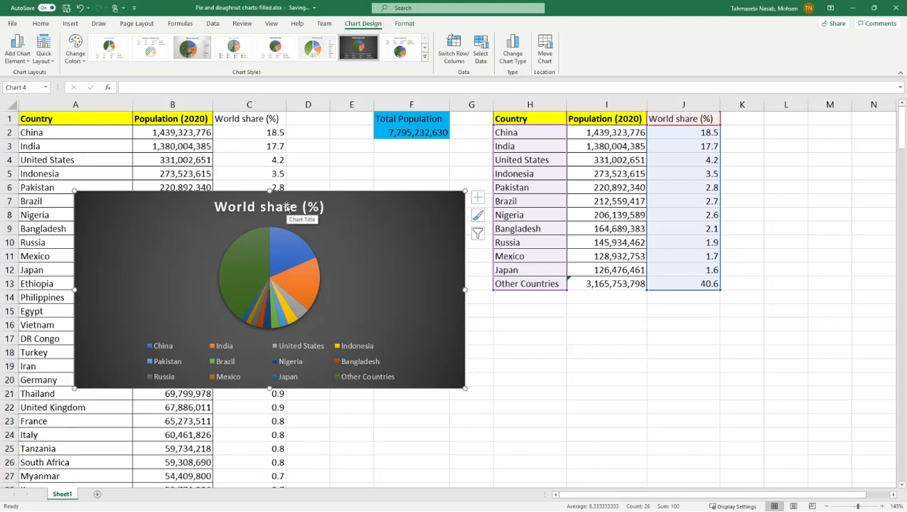
left_click_drag(416, 294, 419, 275)
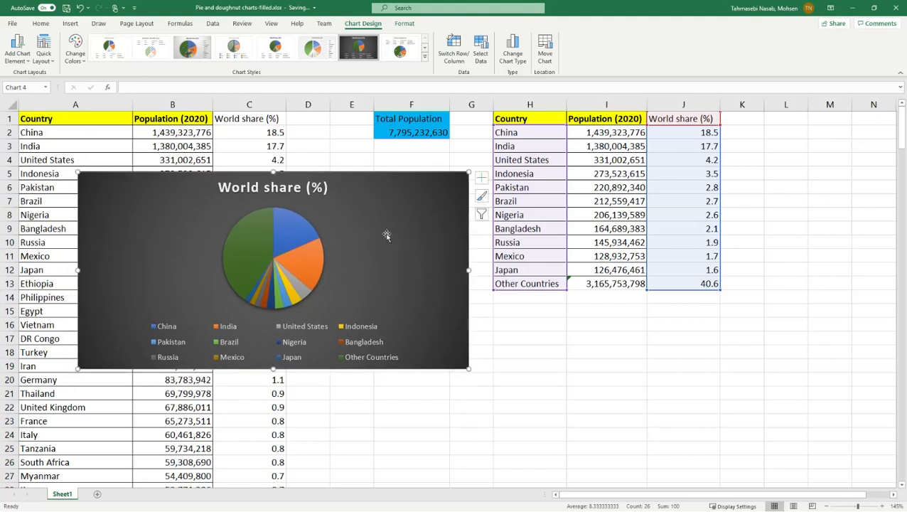
Step: Convert the World share (%) pie chart to a doughnut chart
left_click(71, 23)
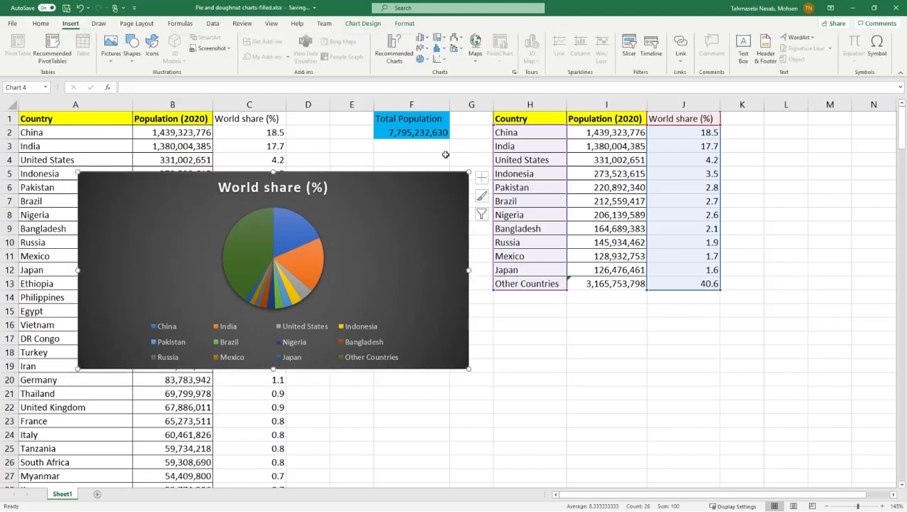
left_click(428, 61)
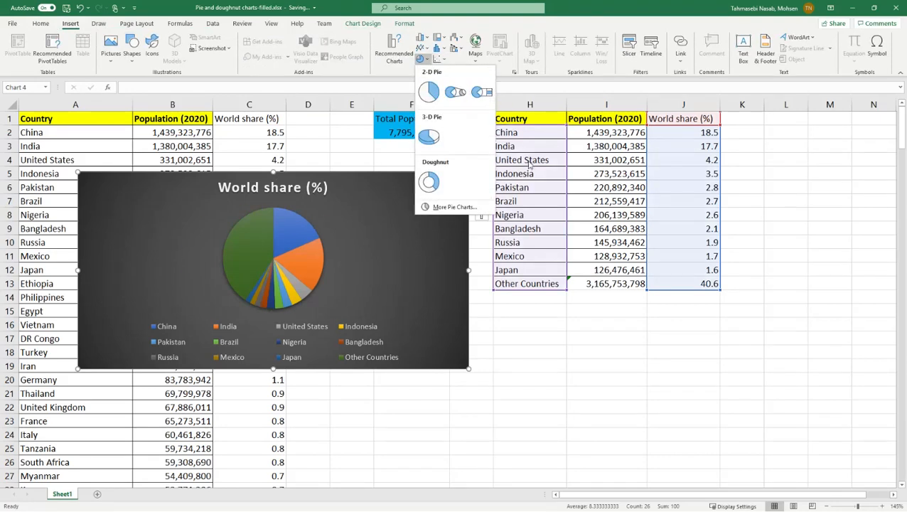
left_click(435, 183)
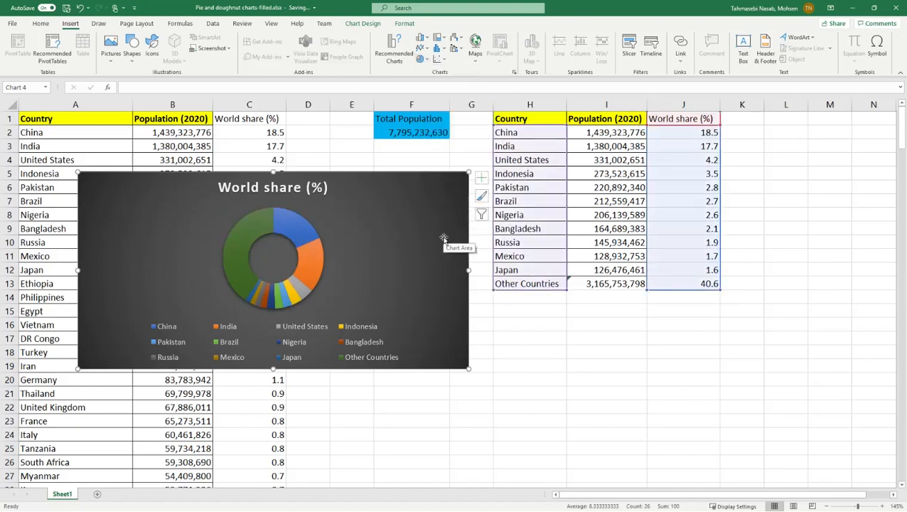